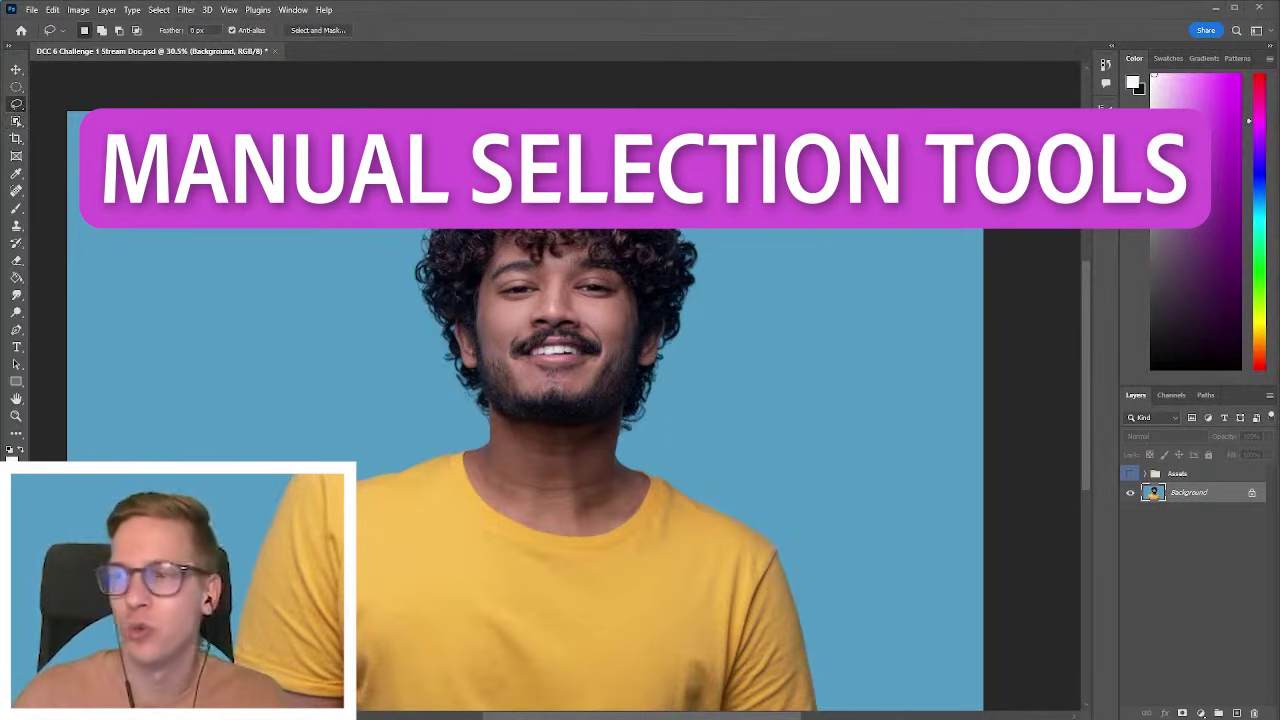
Draw several freehand Lasso selections on the blue background on both sides of the man, and clear the selection.
mouse_move(383, 185)
mouse_down()
mouse_move(325, 285)
mouse_move(293, 197)
mouse_move(383, 185)
mouse_up()
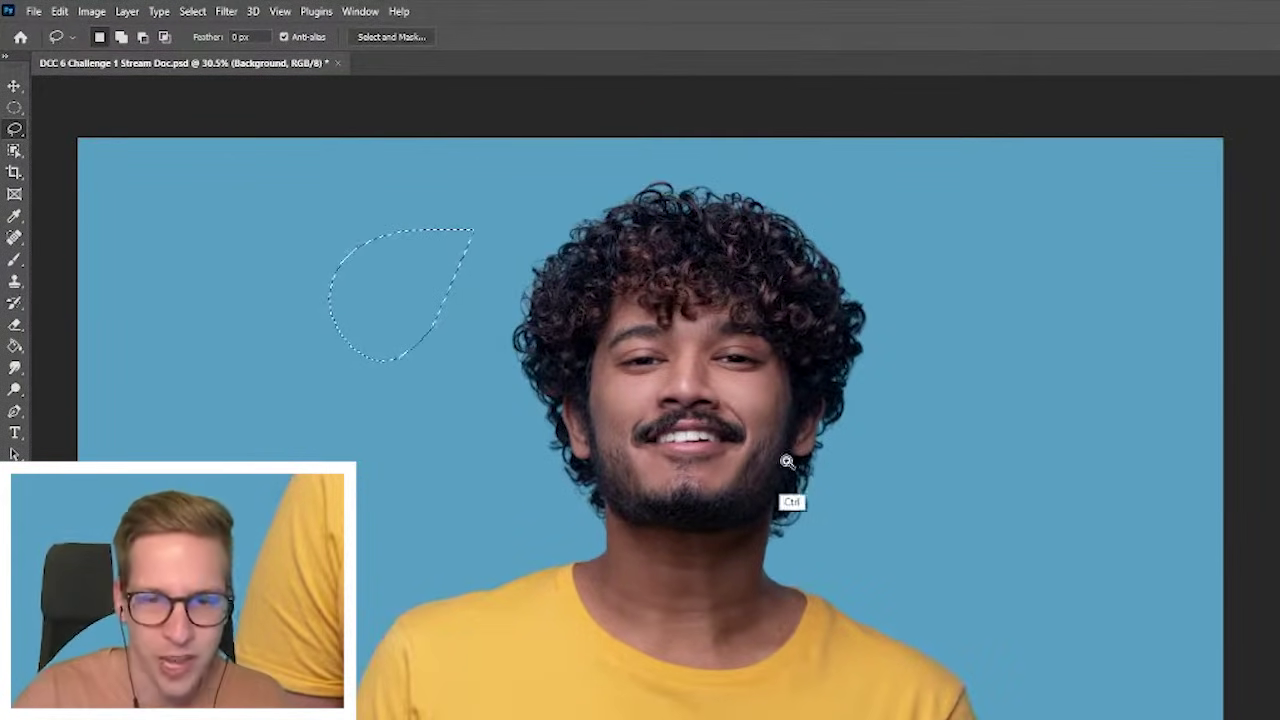
drag(714, 441, 761, 388)
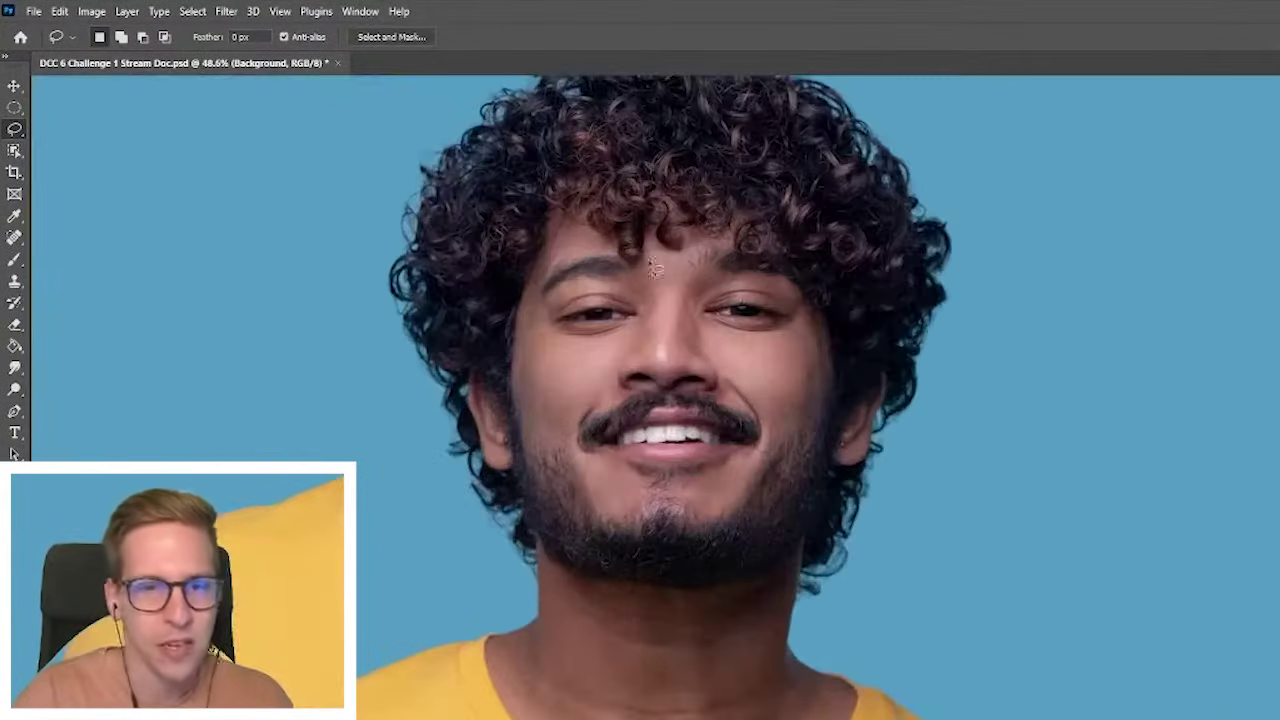
drag(980, 407, 997, 420)
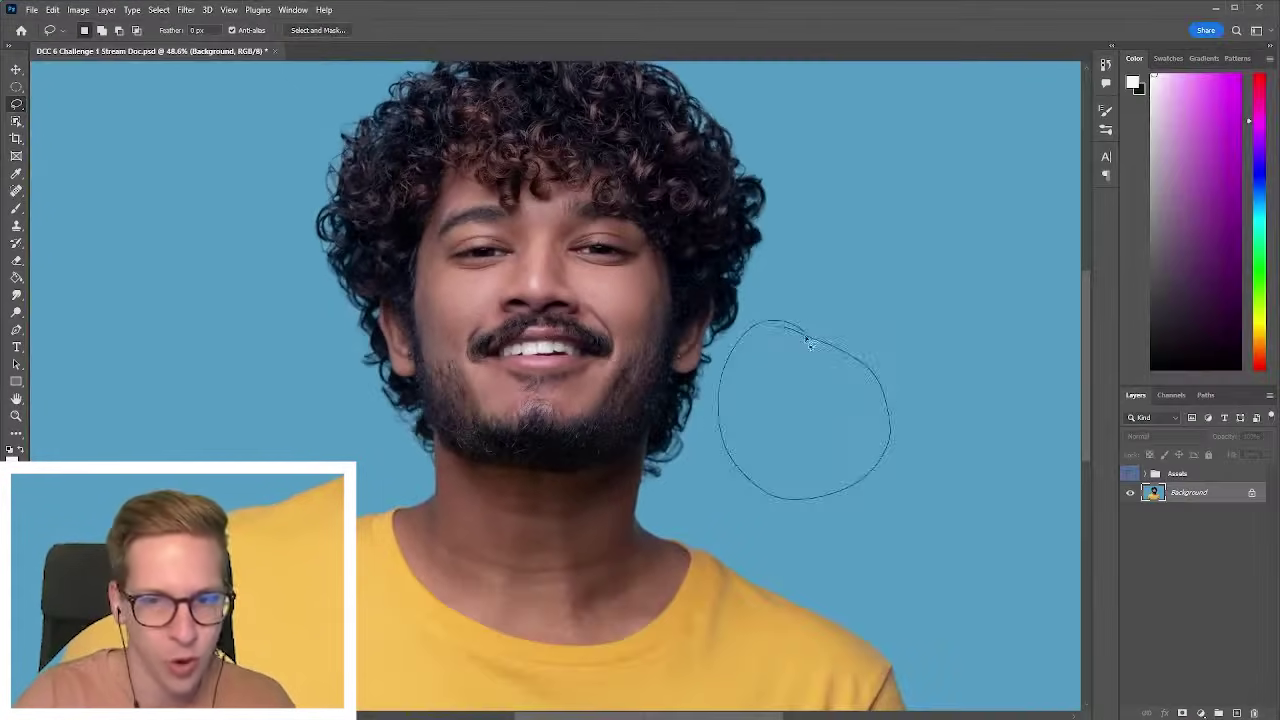
drag(885, 443, 885, 443)
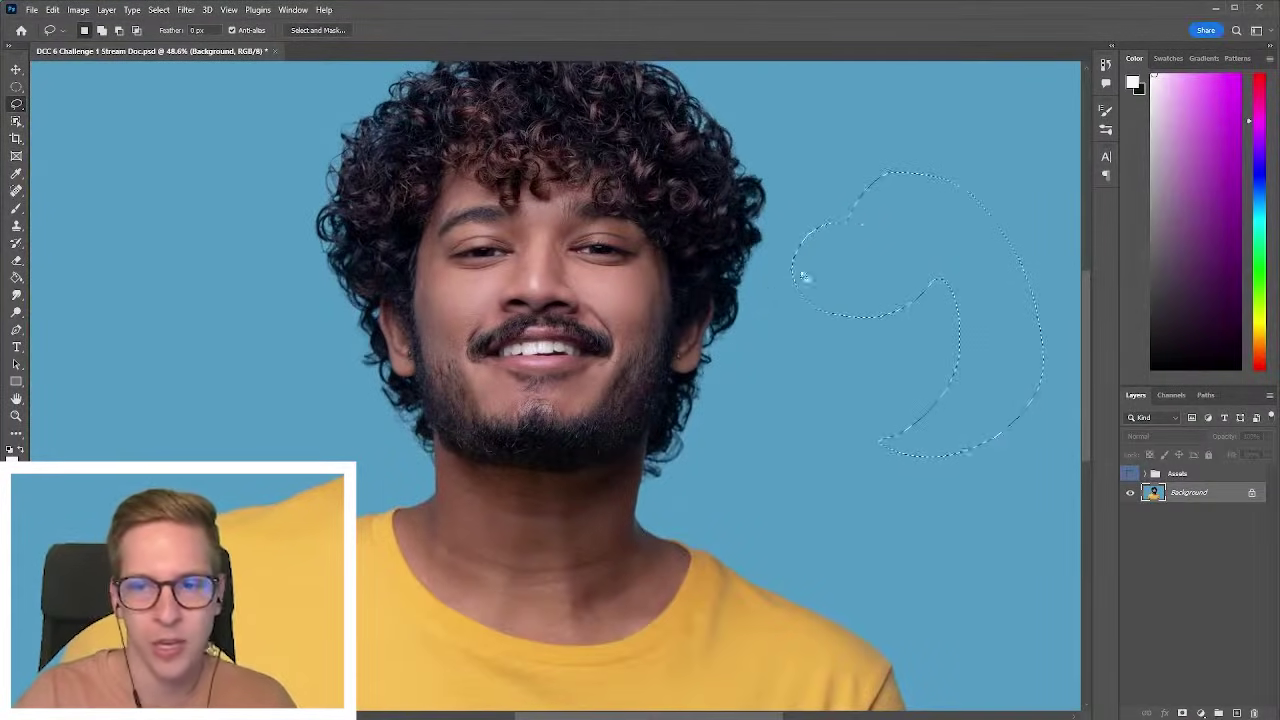
drag(300, 208, 335, 208)
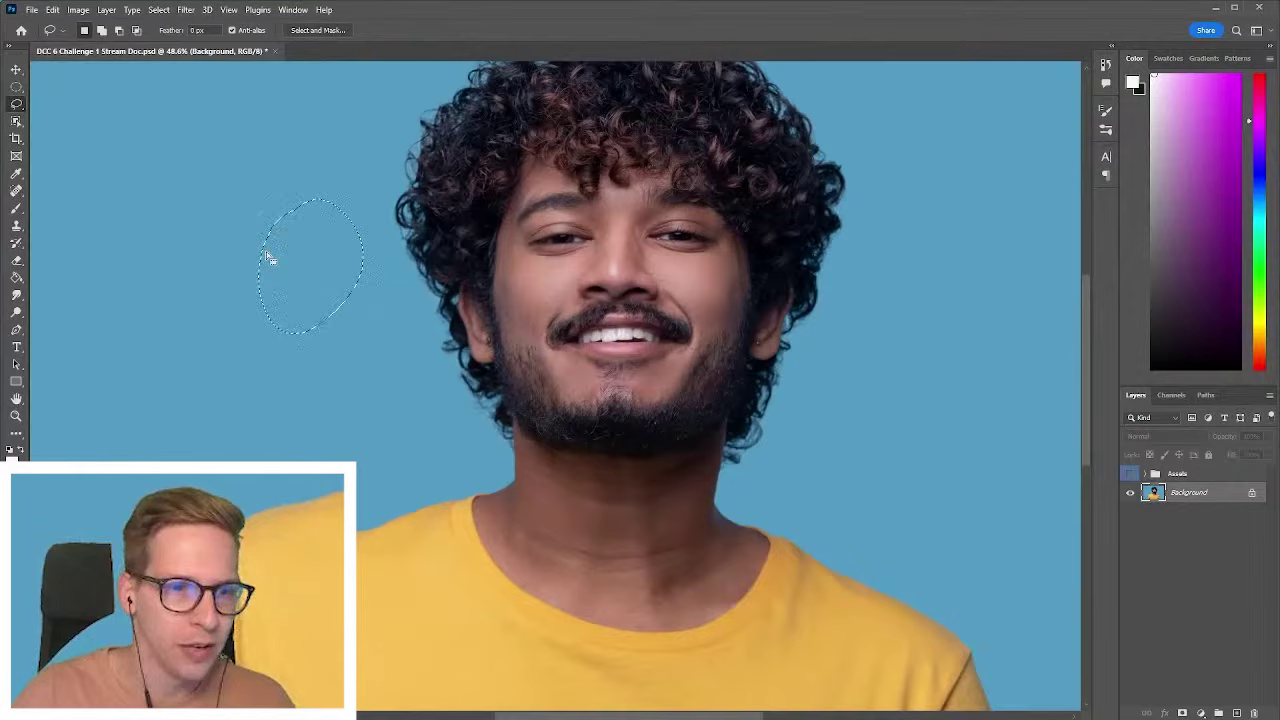
key(ctrl+d)
Select the man's ear on the left of the photo with the Lasso, adding the outer ear edge and subtracting the excess over the cheek.
drag(509, 330, 567, 314)
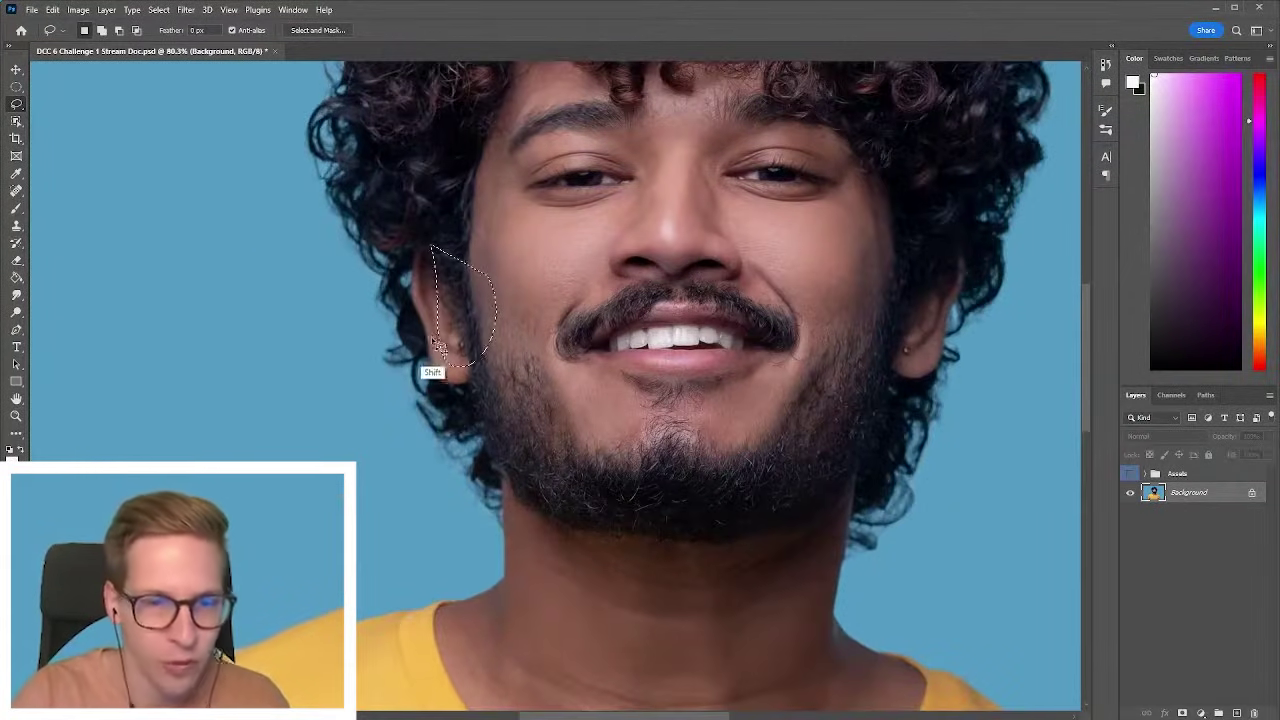
drag(437, 345, 435, 300)
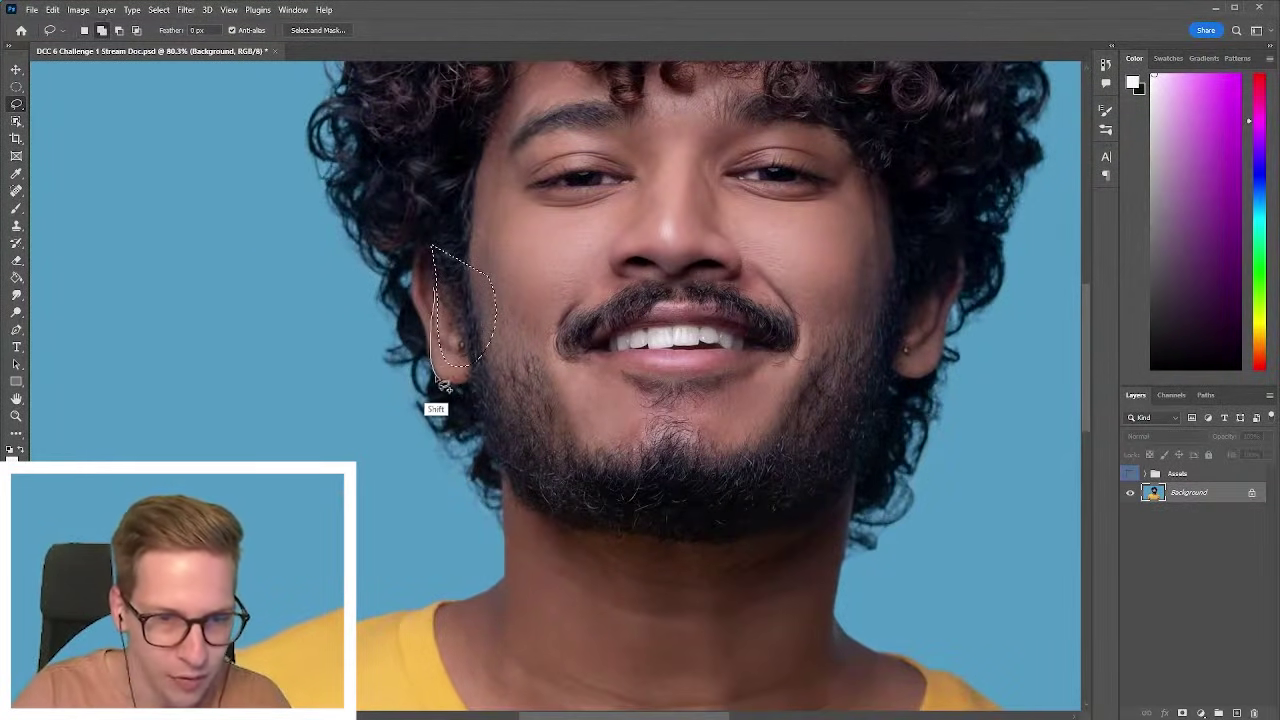
mouse_move(455, 318)
mouse_down()
mouse_move(455, 373)
mouse_move(441, 380)
mouse_move(447, 339)
mouse_move(455, 375)
mouse_move(464, 346)
mouse_move(492, 364)
mouse_move(530, 306)
mouse_up()
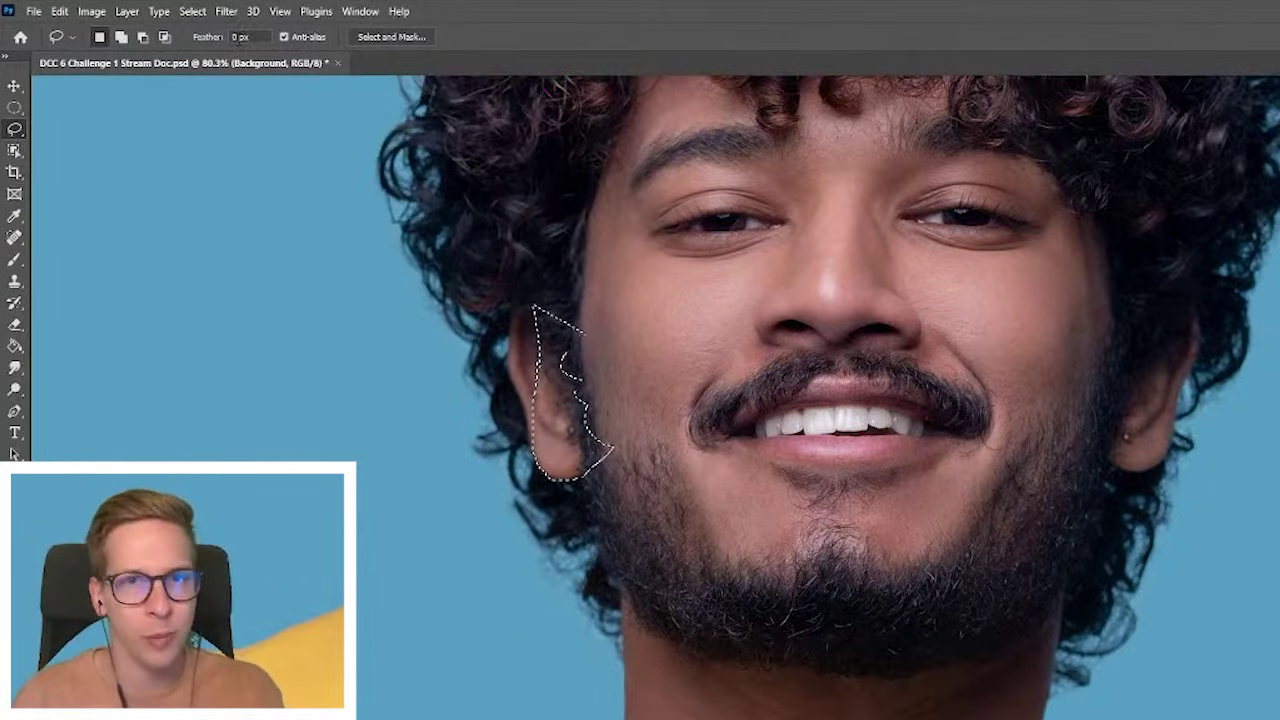
Discard the ear selection and draw a rounded freehand Lasso selection on the blue background left of the man.
mouse_move(287, 211)
mouse_down()
mouse_move(226, 318)
mouse_move(350, 401)
mouse_up()
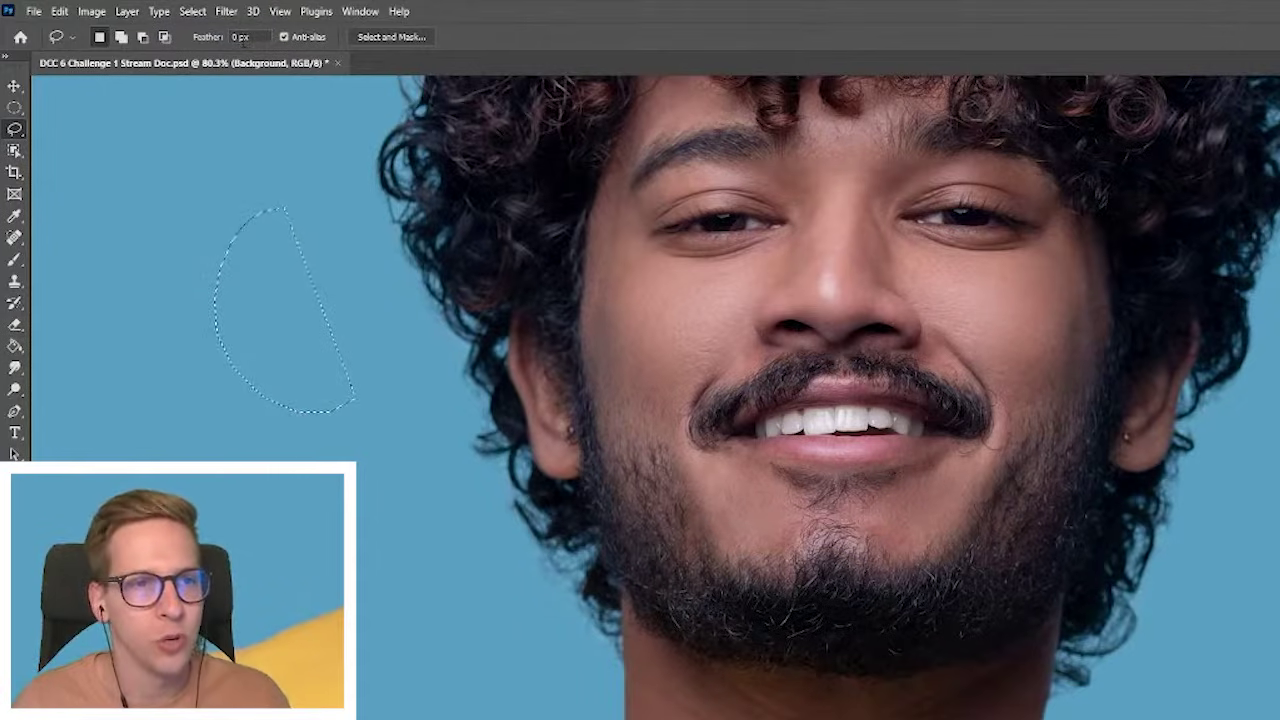
key(ctrl+d)
drag(181, 317, 355, 303)
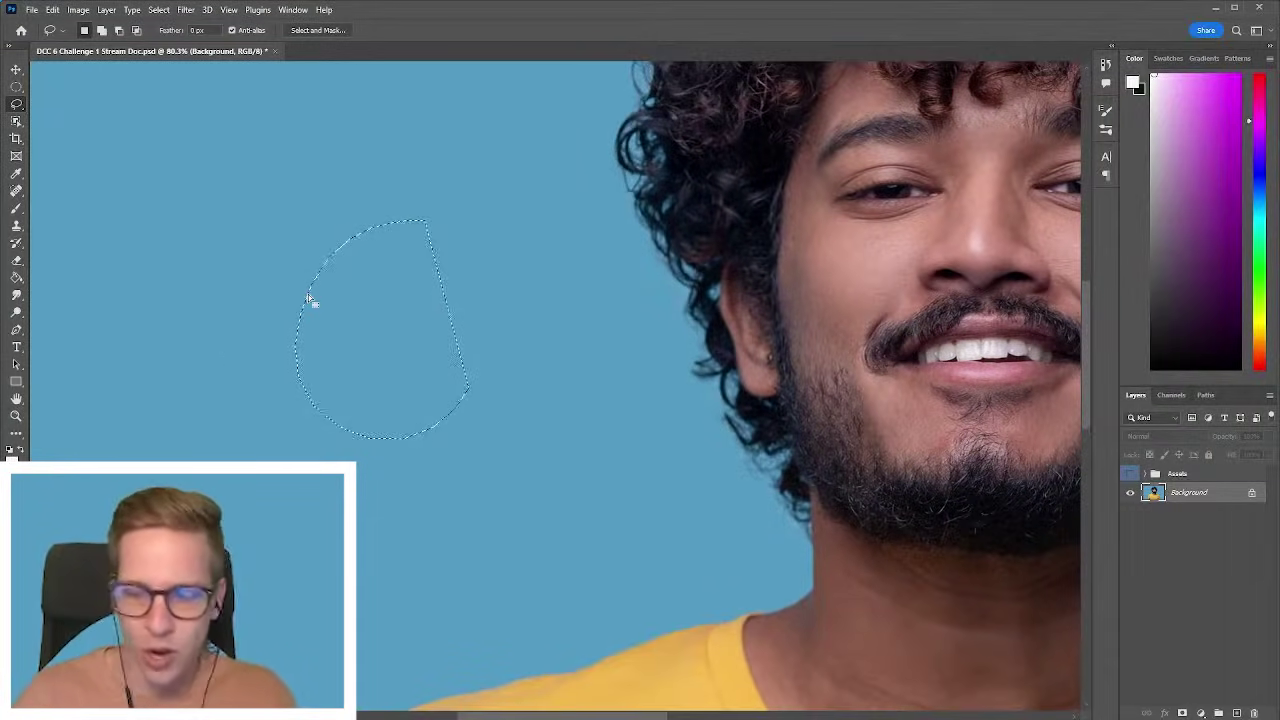
Paint white along the left part of the rounded selection with a soft 400 px brush, undoing the trial strokes.
key(b)
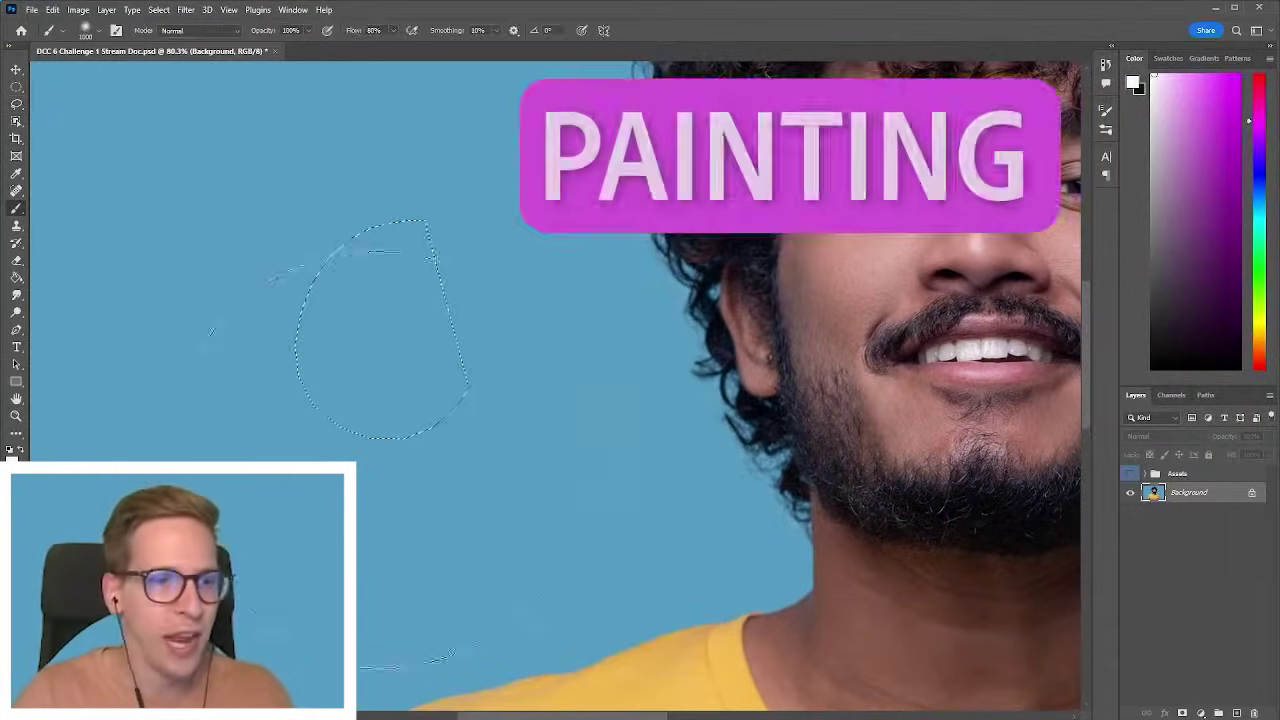
key(])
key(])
key(])
key(])
mouse_move(302, 352)
mouse_down()
mouse_move(330, 430)
mouse_move(360, 460)
mouse_up()
key(ctrl+z)
drag(312, 310, 350, 472)
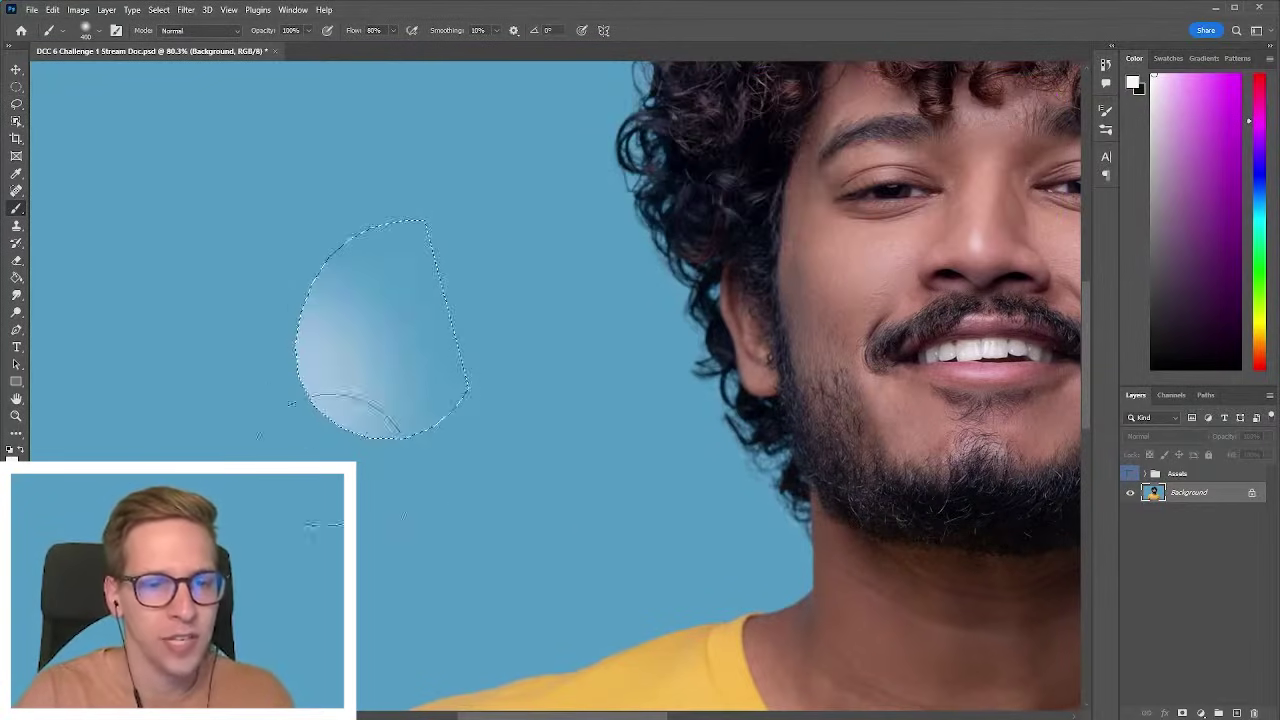
key(ctrl+z)
drag(295, 355, 320, 539)
drag(280, 445, 310, 390)
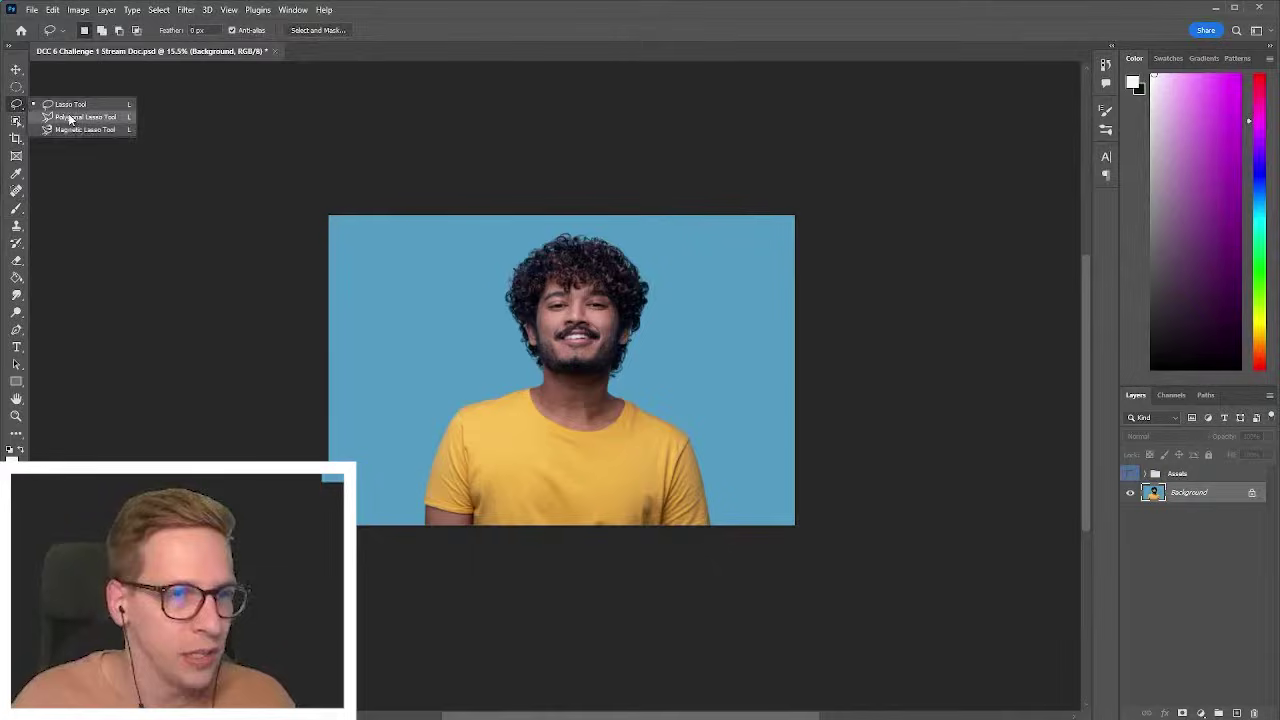
Draw a four-sided selection on the blue background left of the man with the Polygonal Lasso Tool.
click(70, 117)
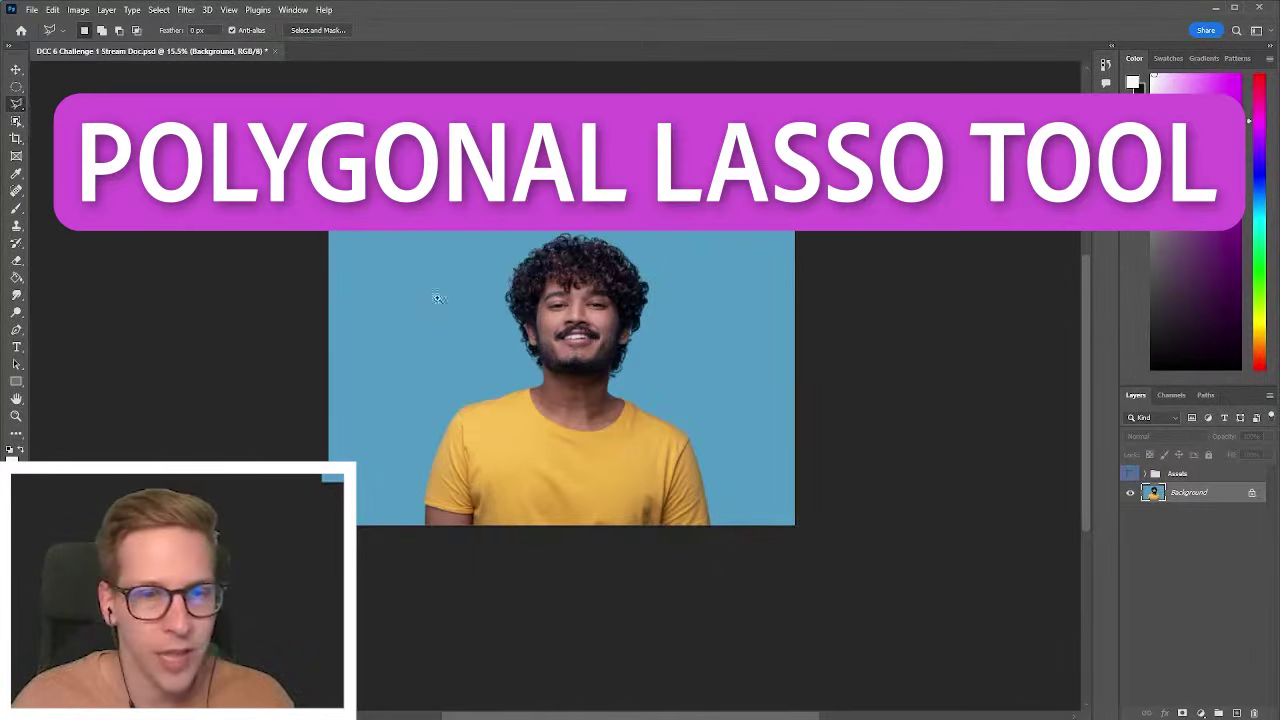
scroll(465, 300, up, 2)
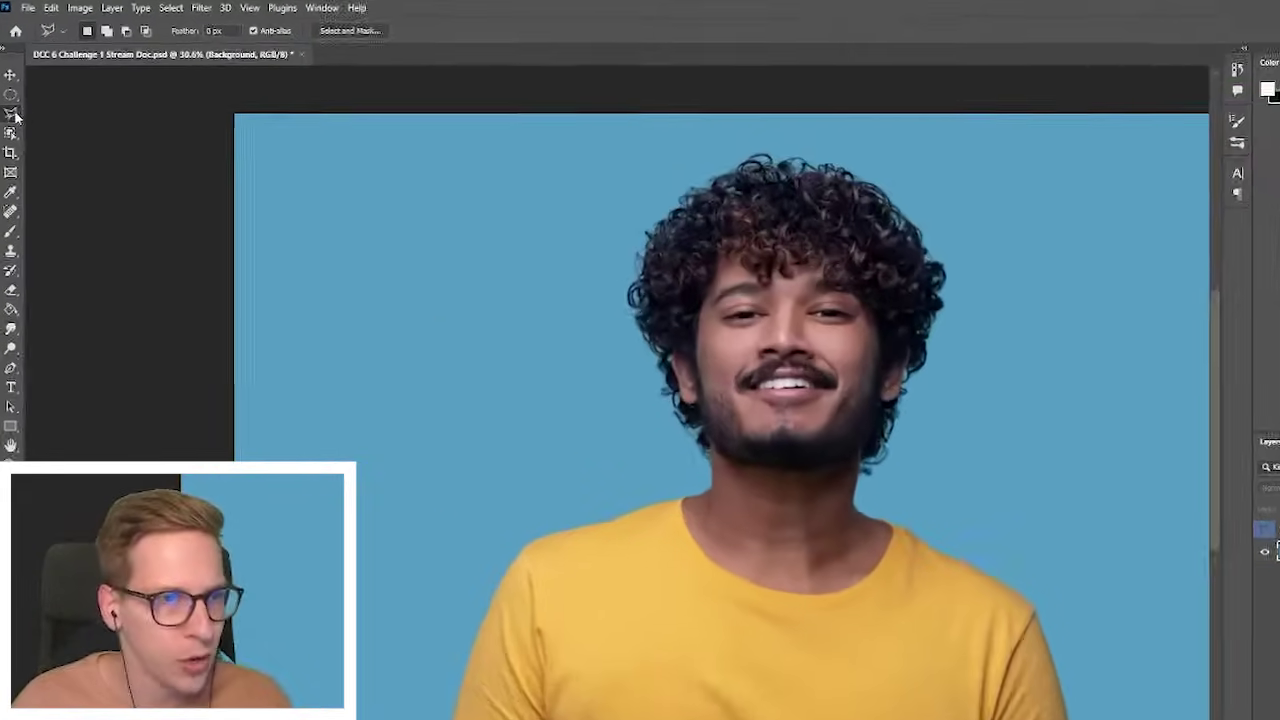
right_click(14, 116)
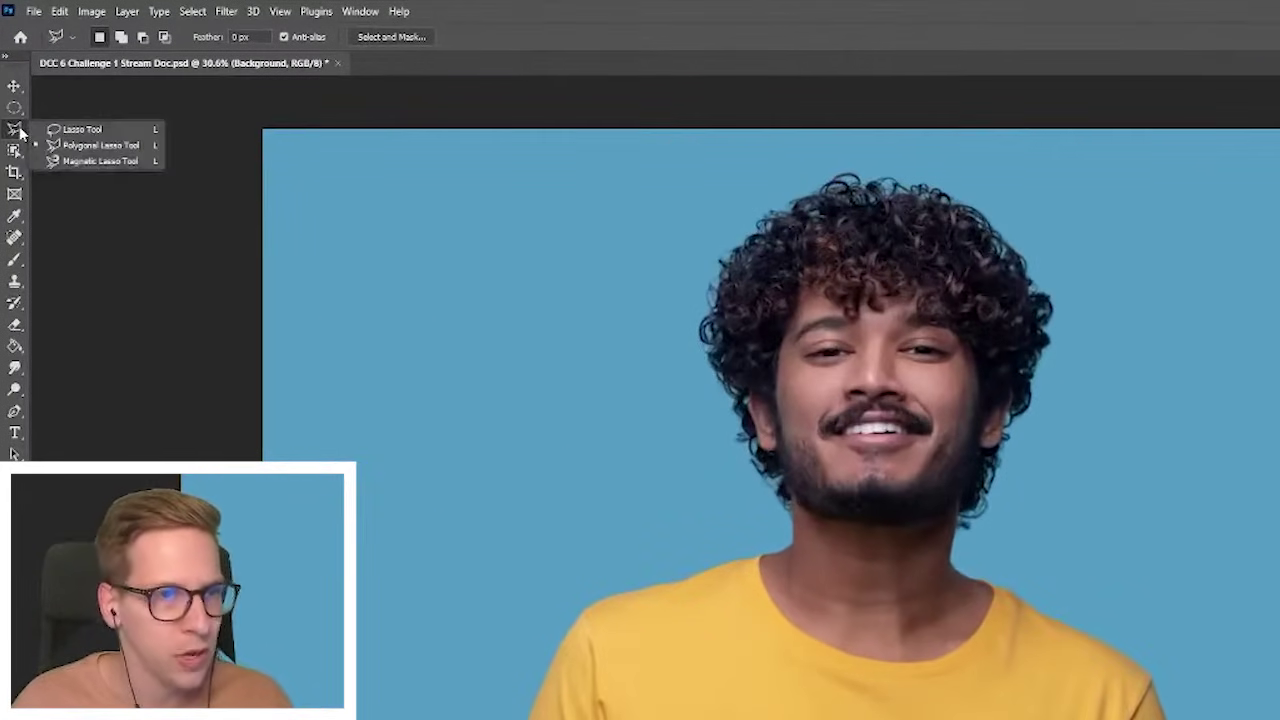
click(94, 150)
click(353, 250)
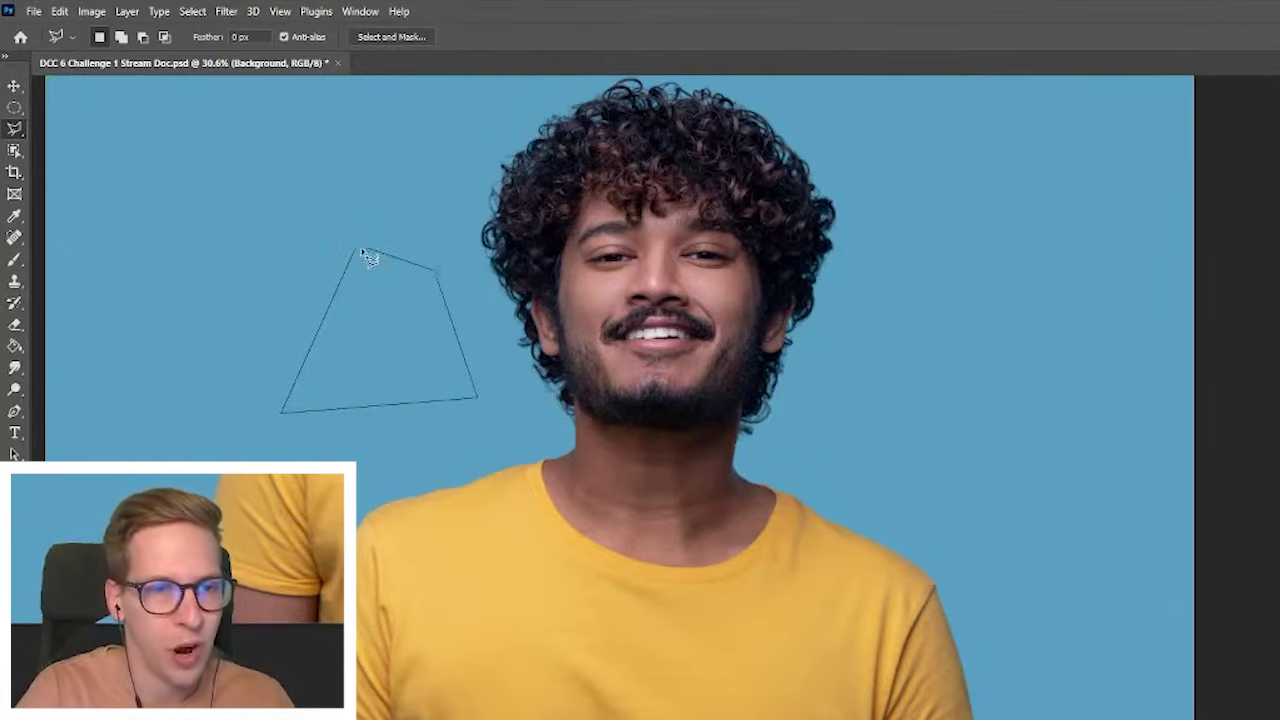
Subtract a pointed wedge from the right side of the four-sided selection with the Polygonal Lasso Tool.
alt+click(443, 238)
alt+click(393, 328)
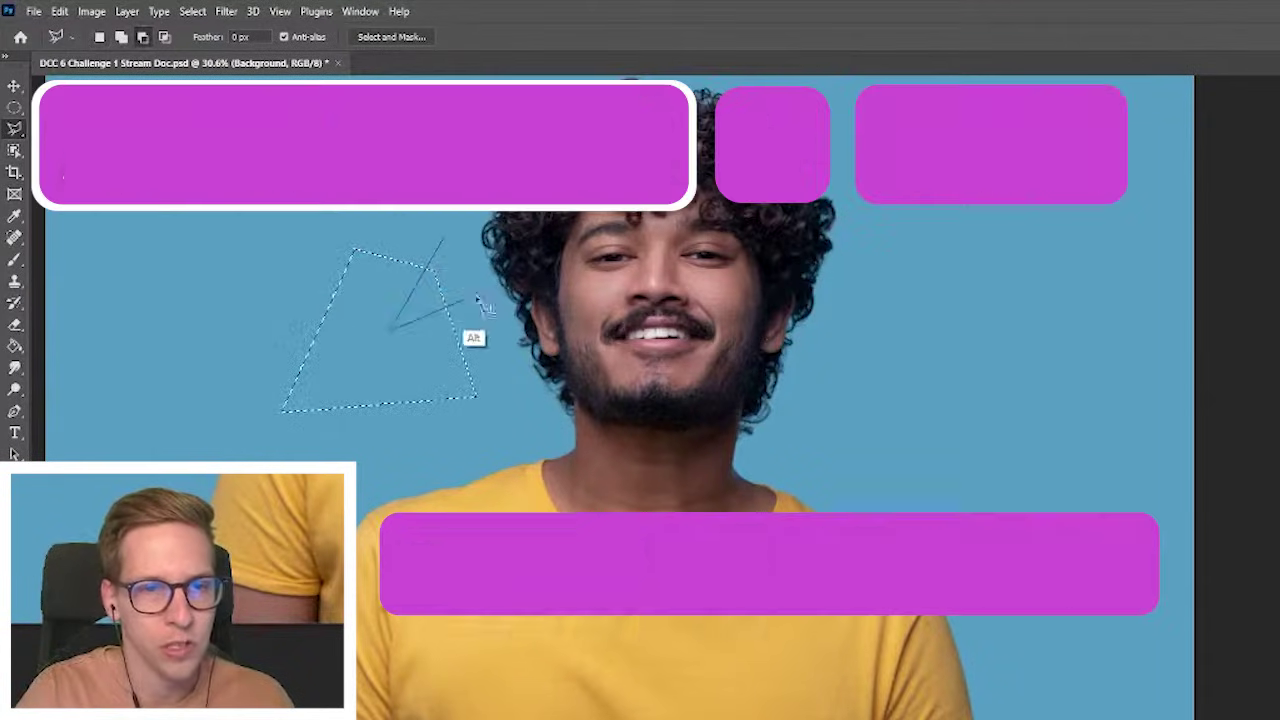
alt+click(481, 292)
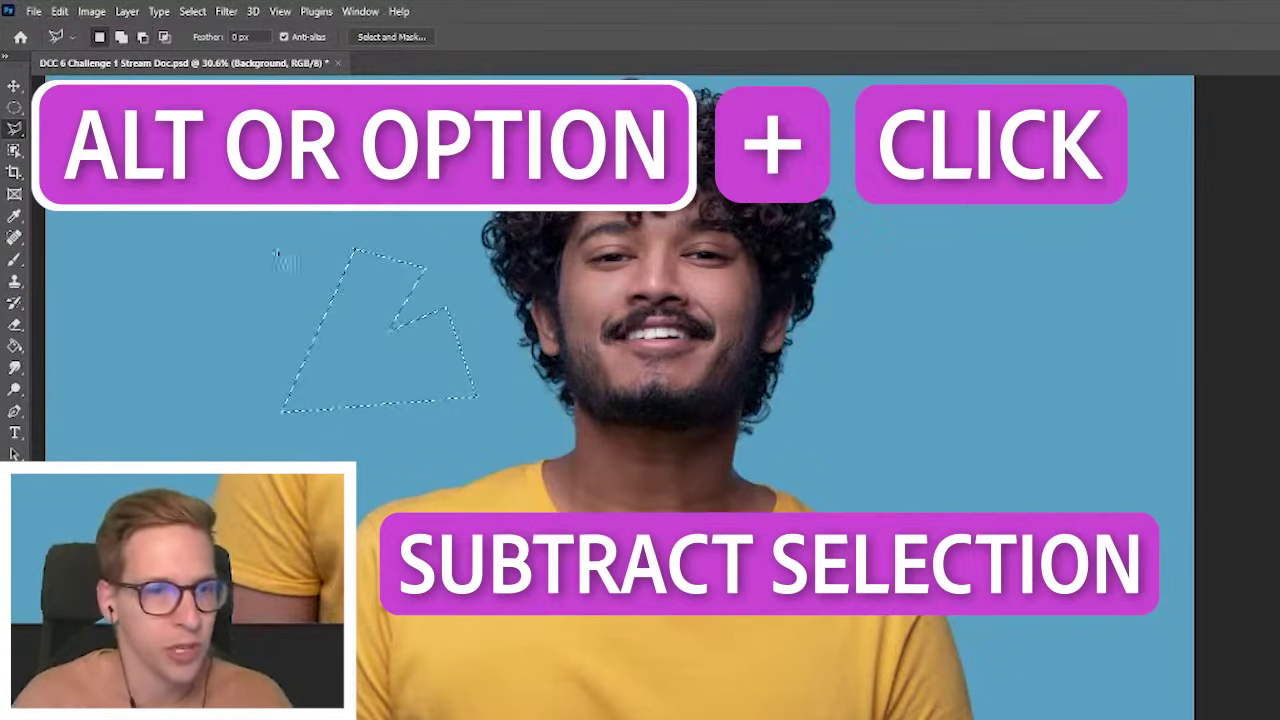
Try tracing the man's neck, shoulder and shirt collar with the Magnetic Lasso Tool, cancelling each path.
right_click(15, 130)
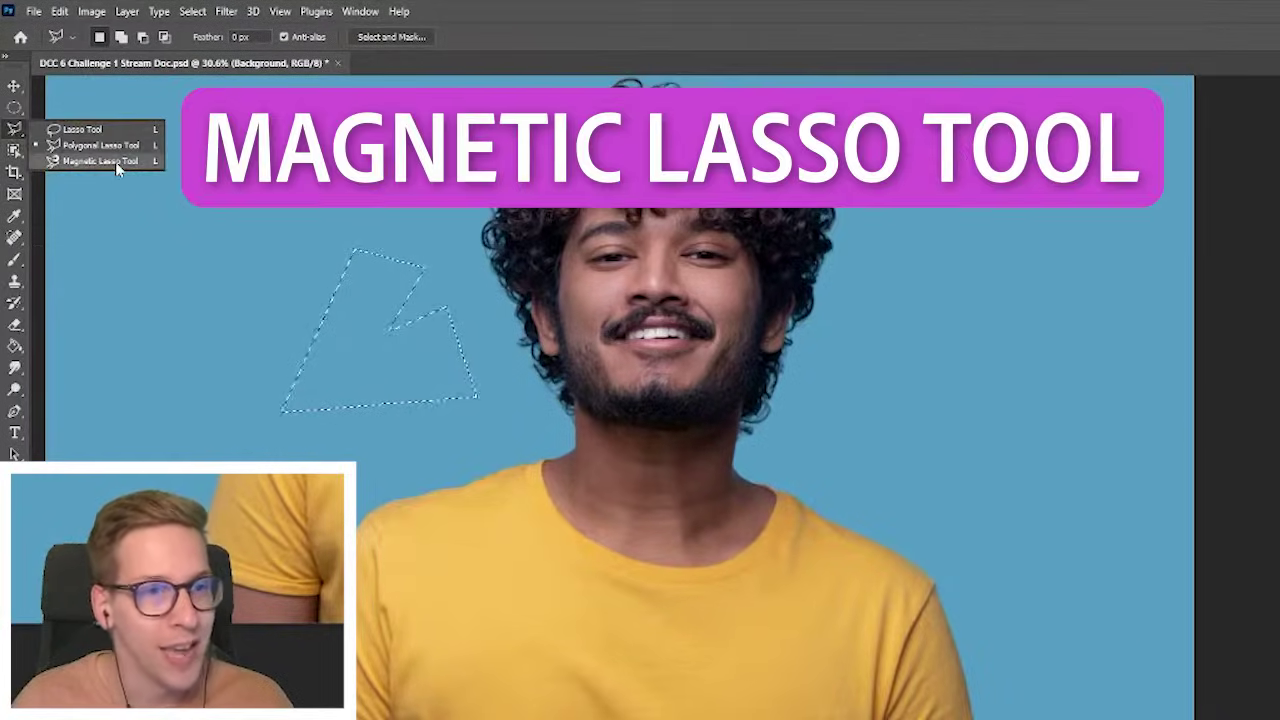
click(118, 165)
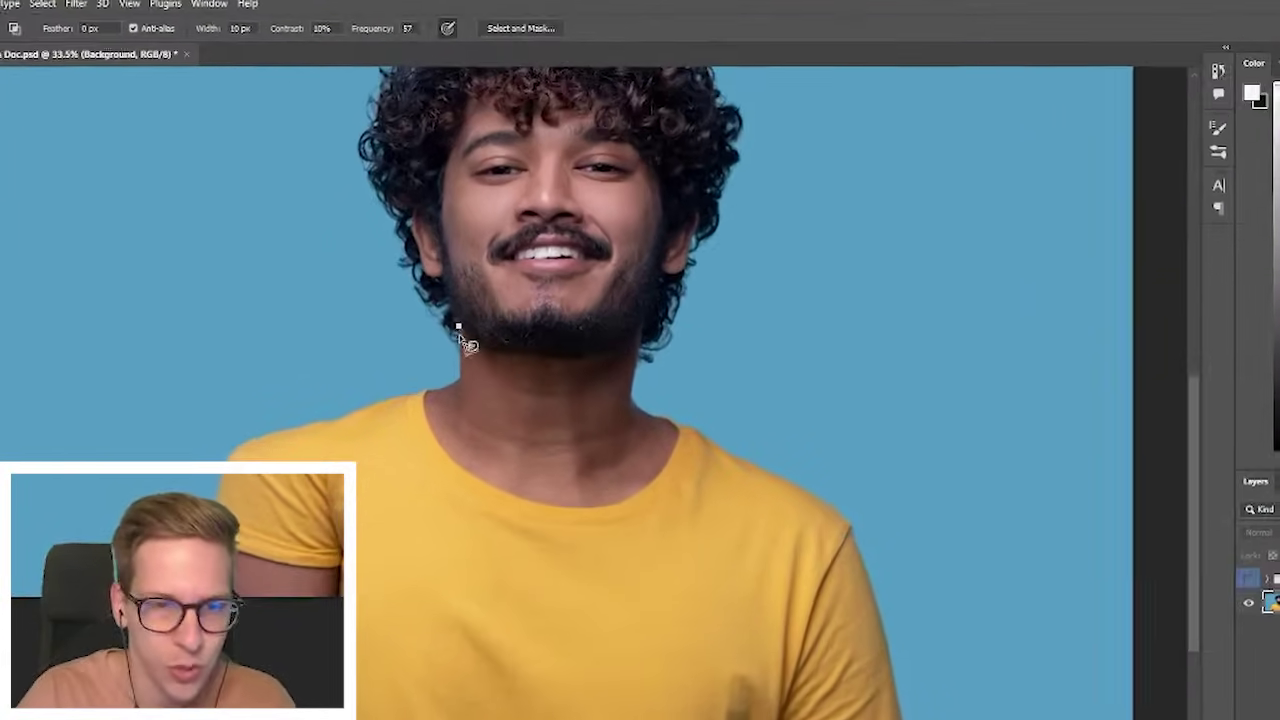
click(492, 270)
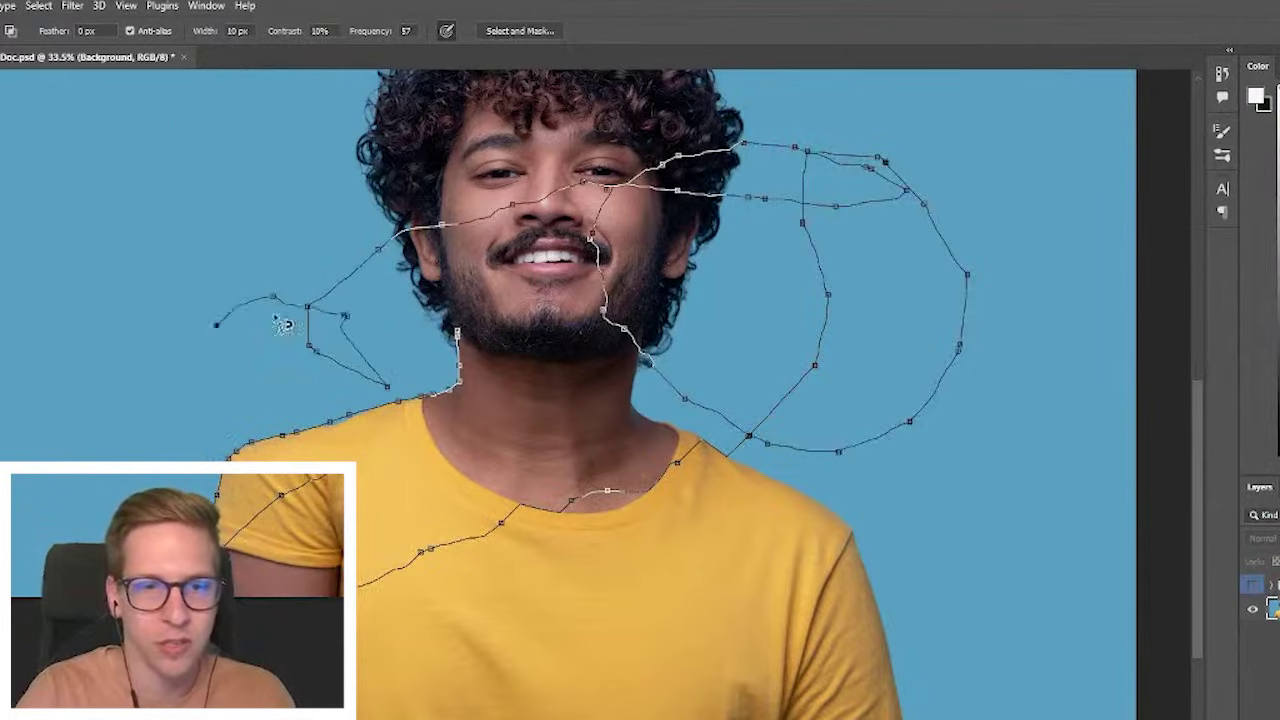
key(Escape)
click(384, 311)
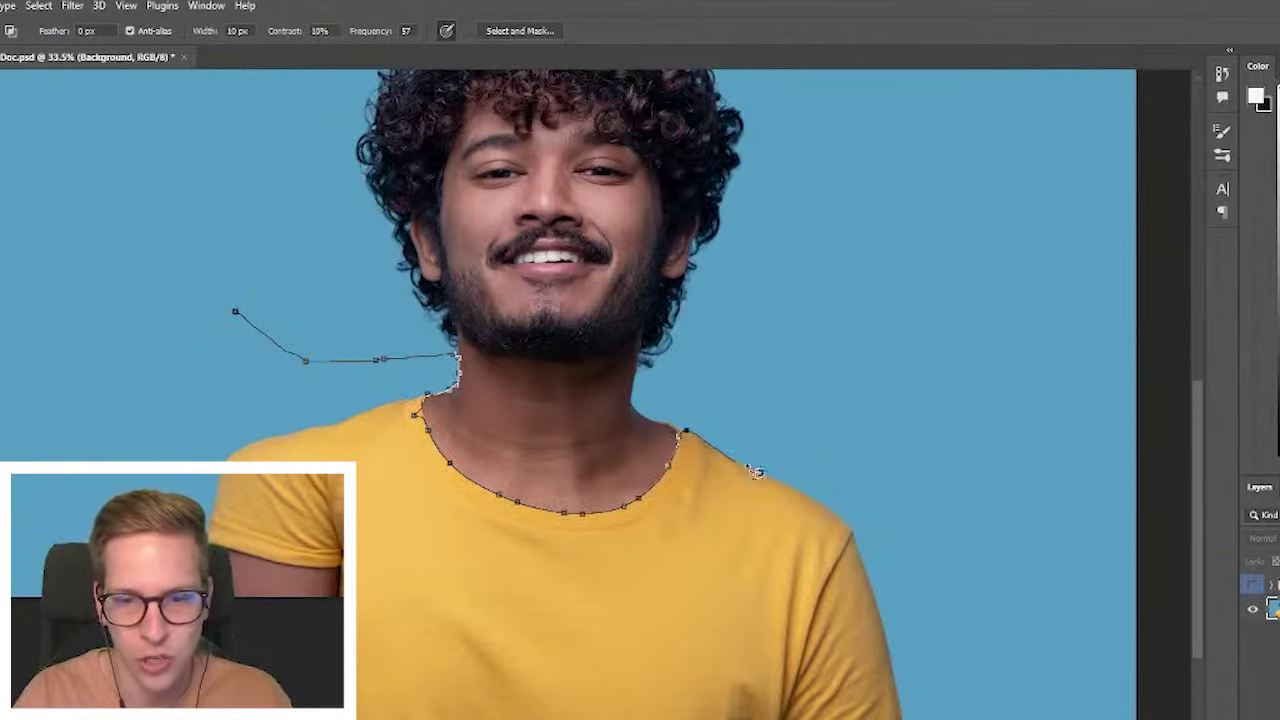
key(Escape)
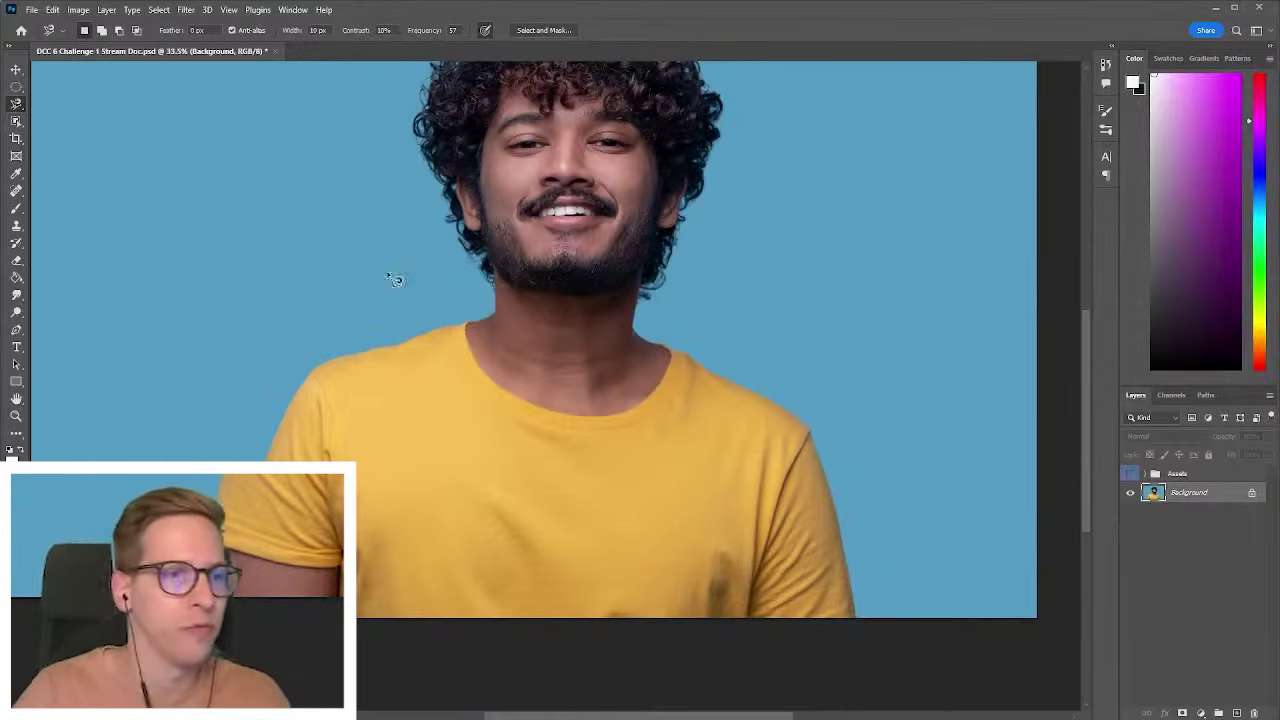
Draw several trial selections across the photo with the Rectangular Marquee Tool, and clear the selection.
click(16, 104)
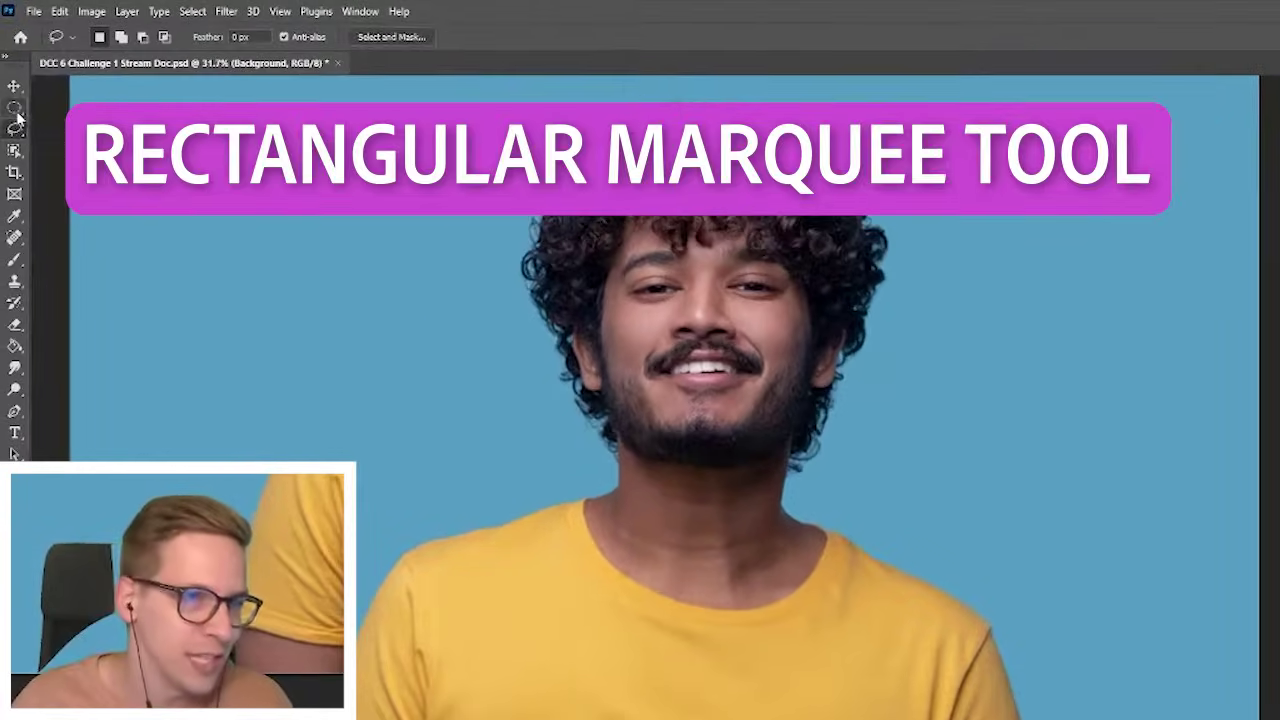
click(16, 87)
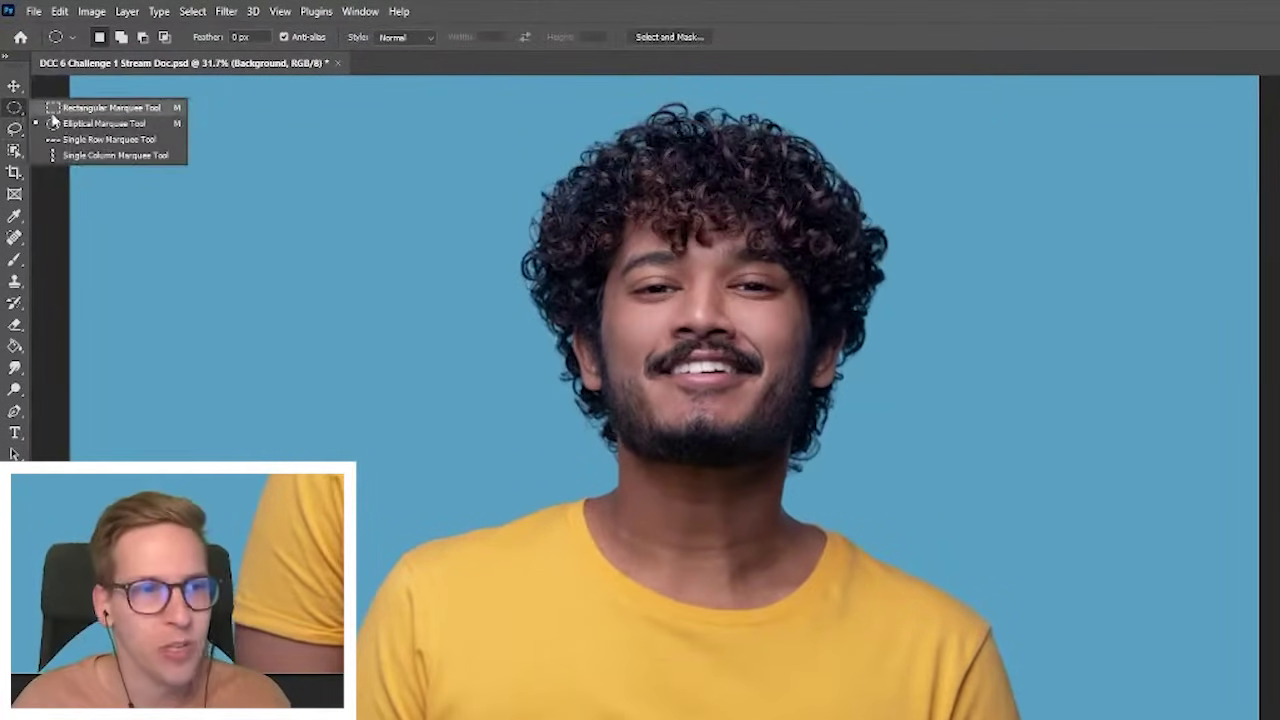
click(60, 108)
drag(254, 143, 866, 323)
drag(964, 216, 894, 566)
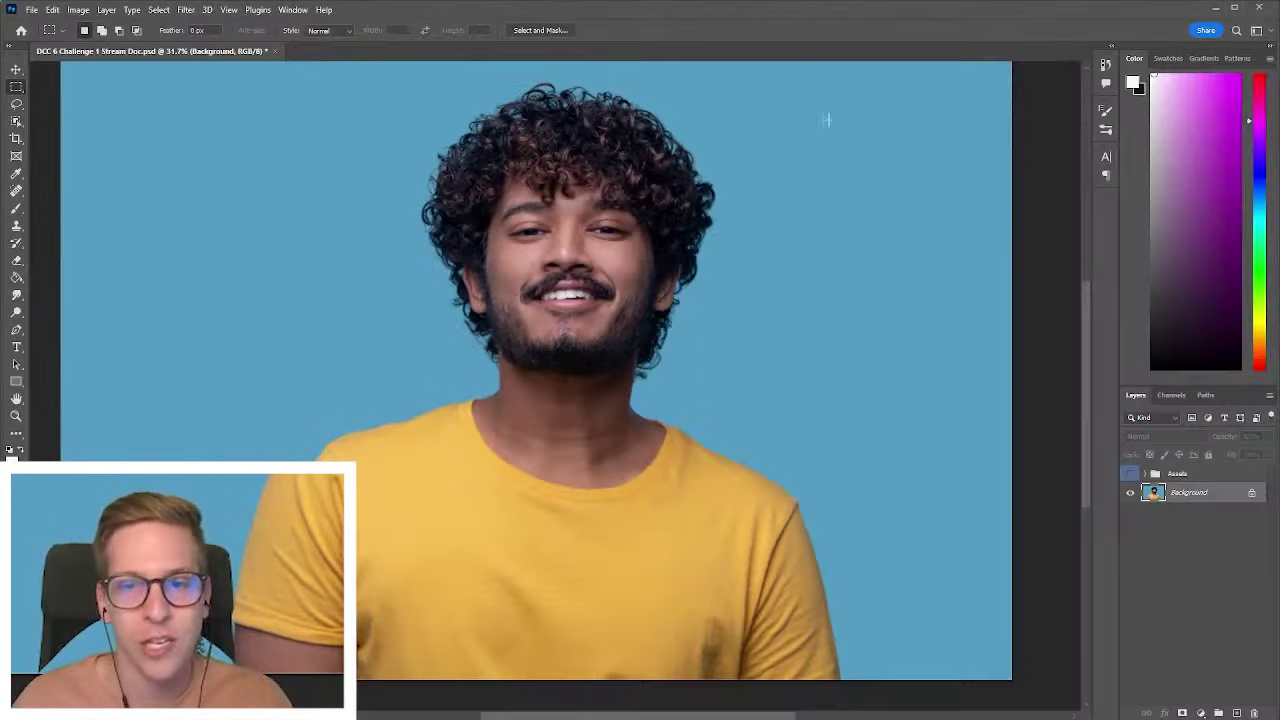
drag(1031, 148, 701, 711)
drag(566, 570, 565, 571)
drag(278, 234, 817, 461)
click(169, 135)
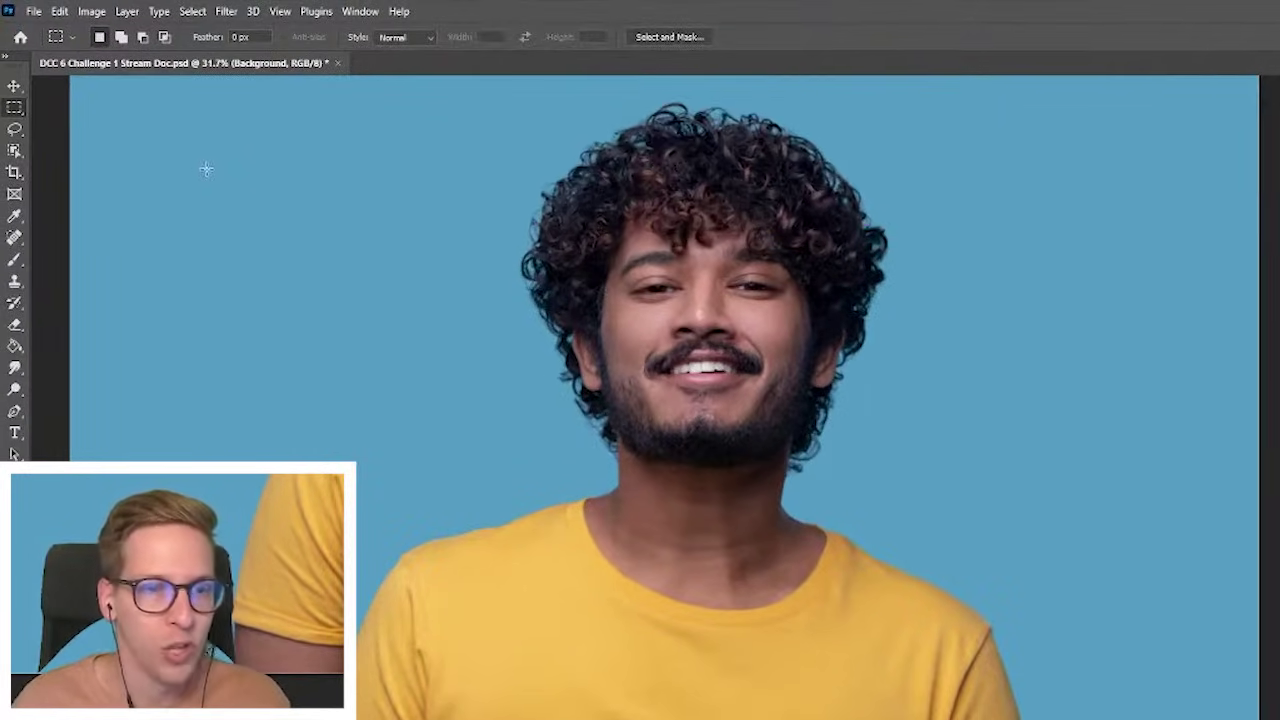
Build a notched square marquee selection left of the man's head, adding one rectangle and subtracting two others on its right side.
drag(206, 168, 470, 432)
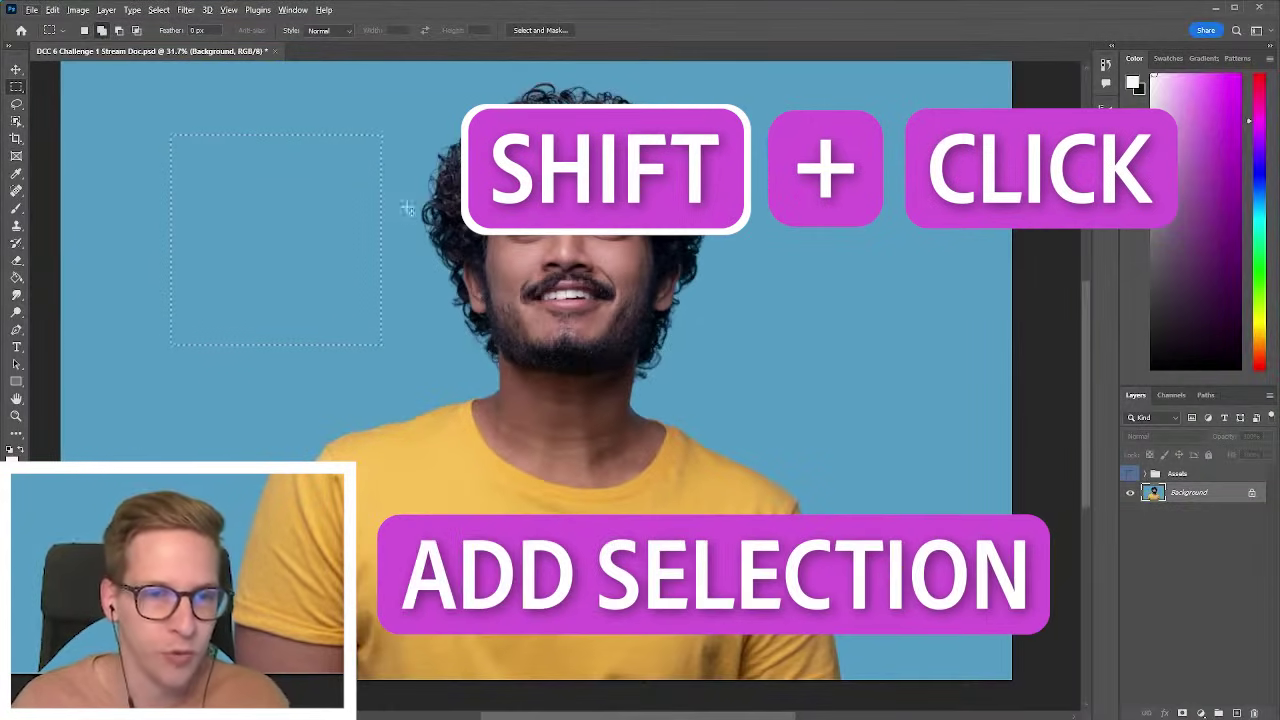
drag(427, 176, 288, 290)
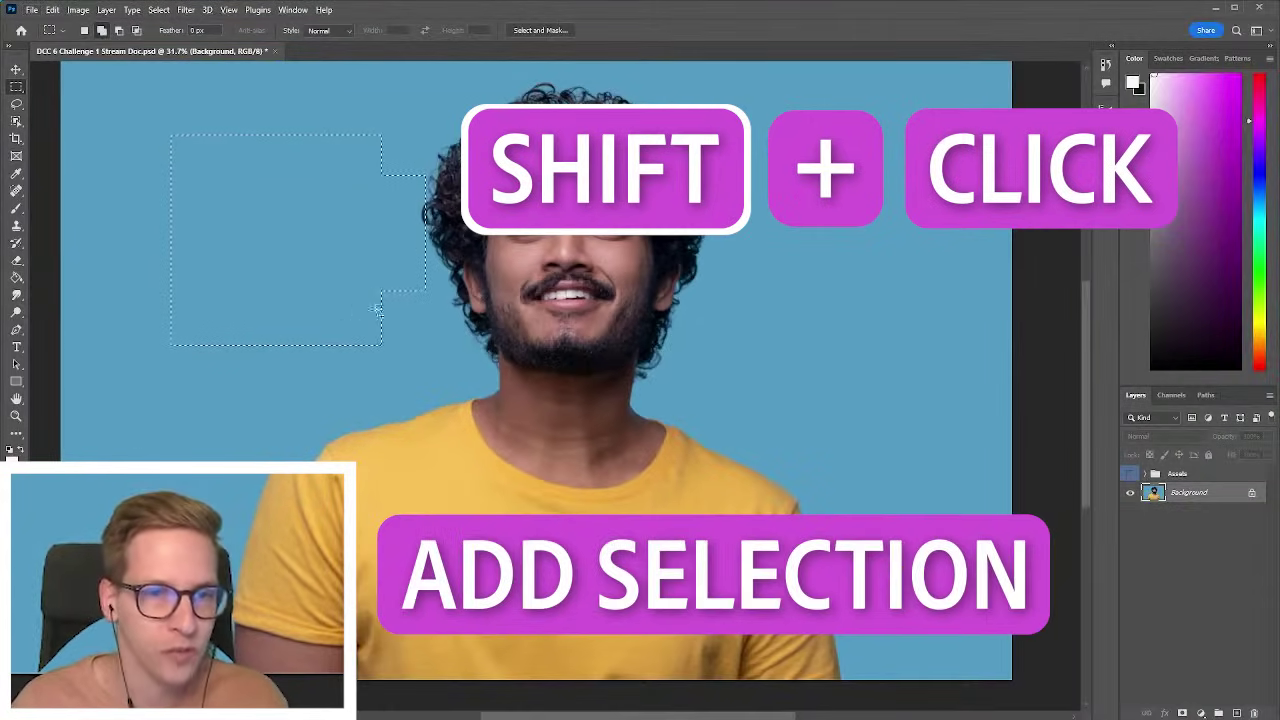
drag(388, 244, 578, 379)
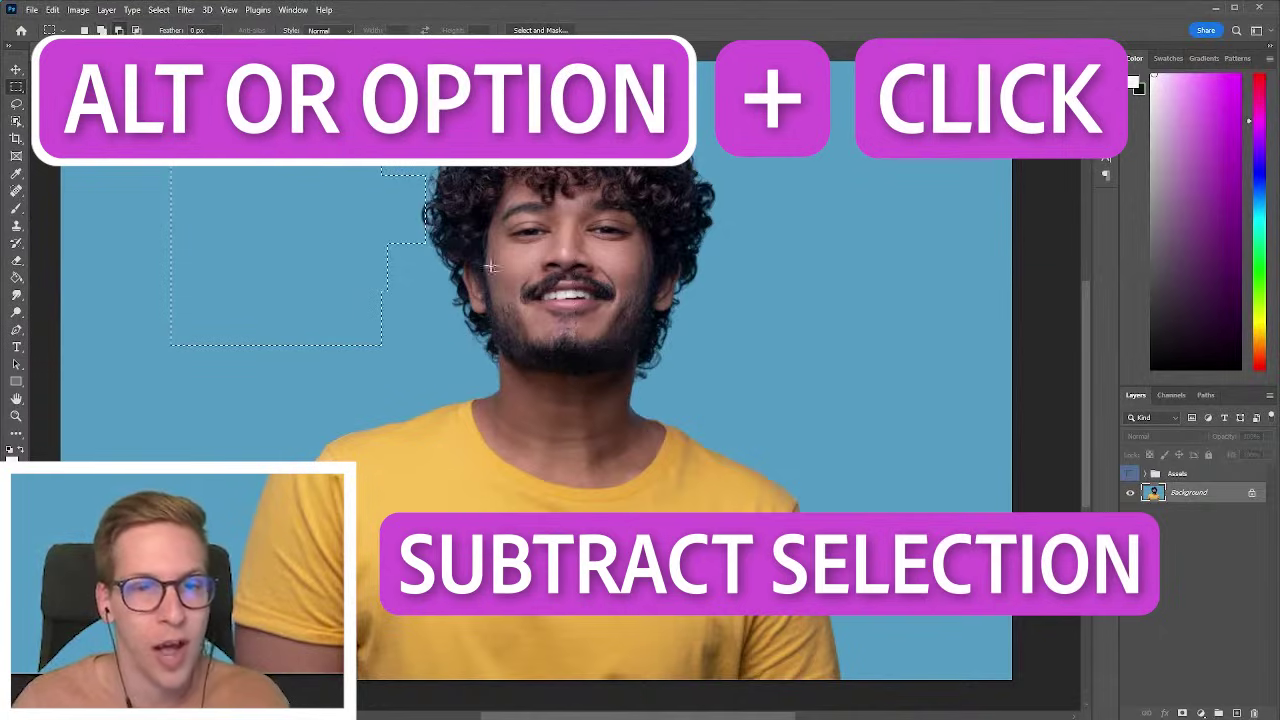
drag(325, 193, 461, 292)
Clear the notched selection and draw several oval selections over the background beside the man with the Elliptical Marquee Tool.
right_click(16, 87)
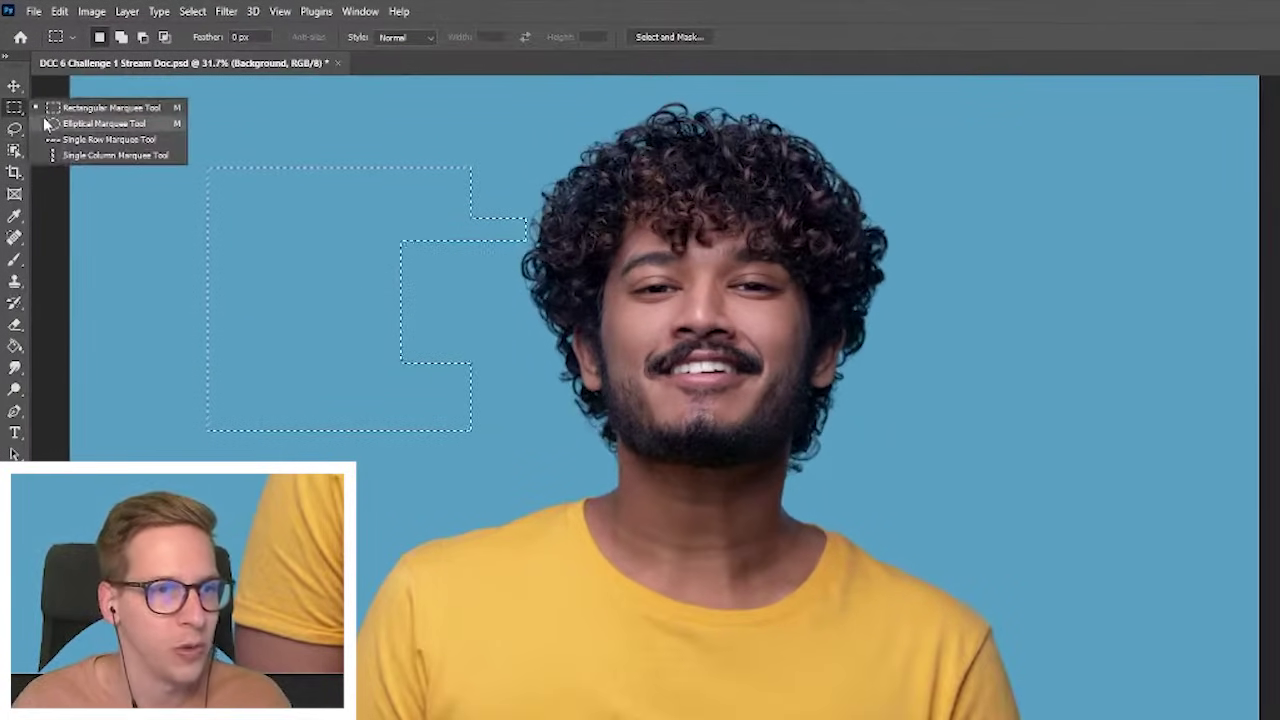
click(80, 100)
click(337, 237)
drag(235, 191, 679, 347)
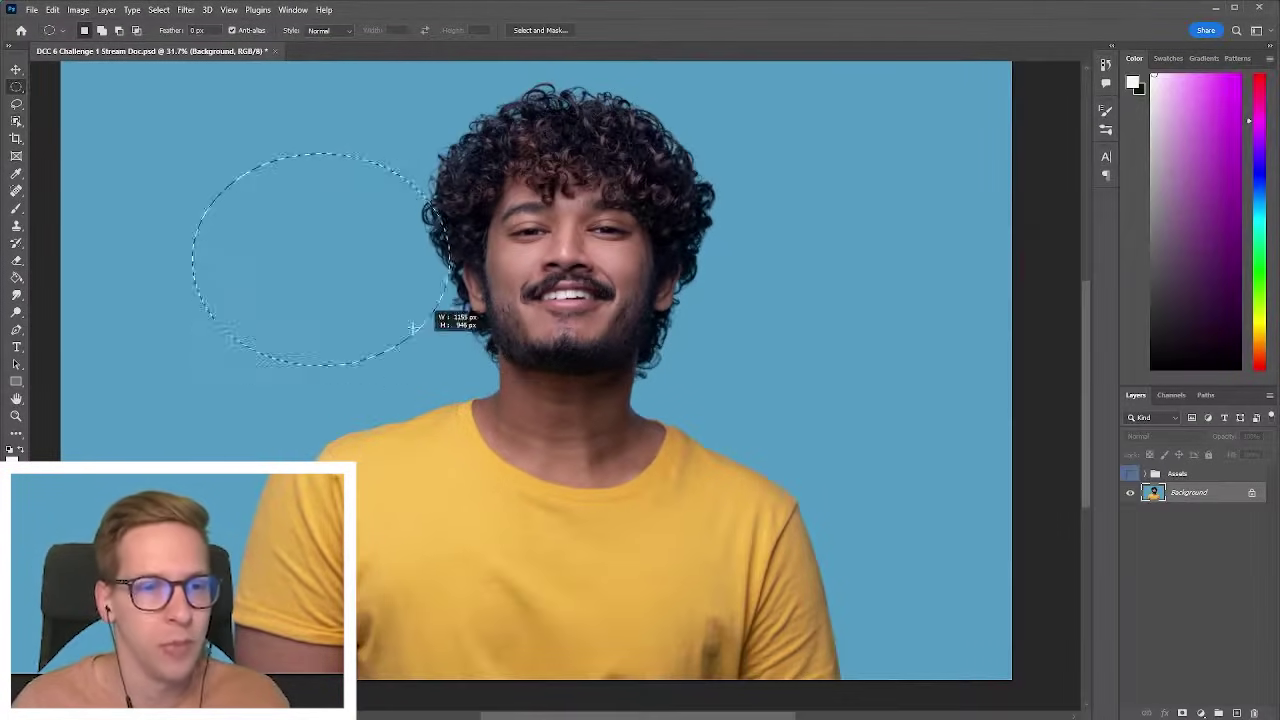
drag(566, 312, 376, 338)
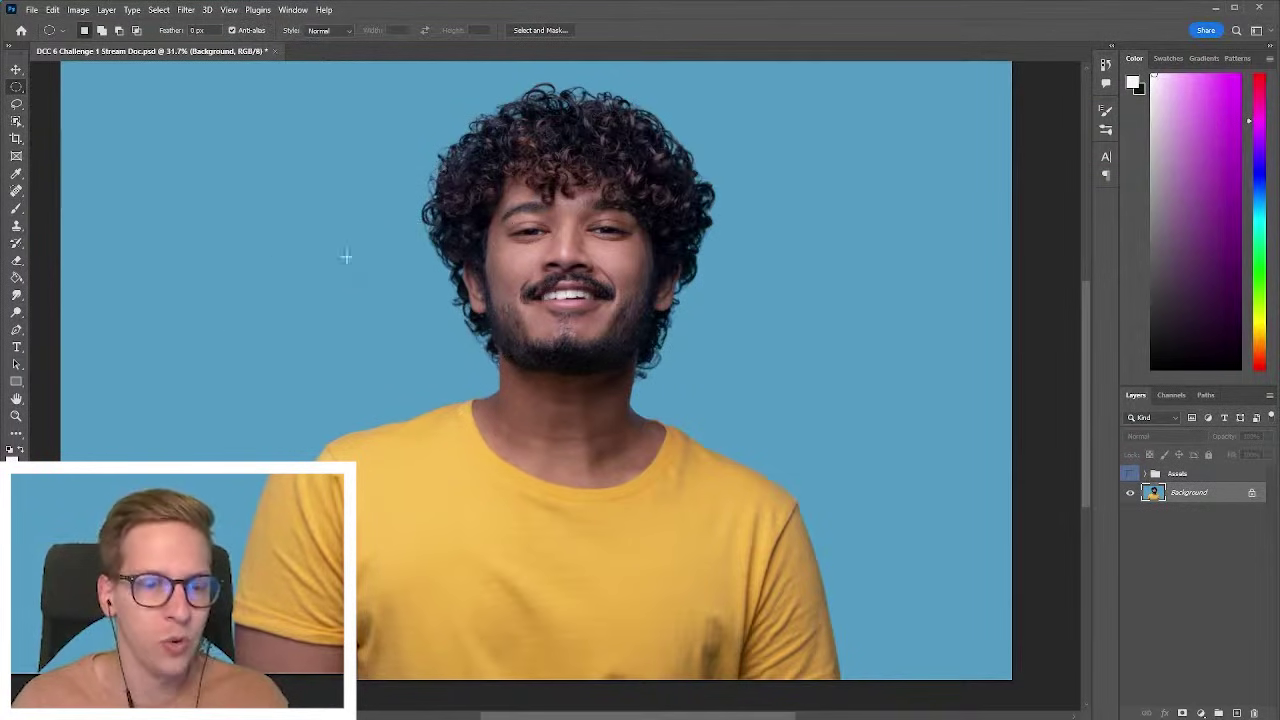
drag(309, 222, 444, 393)
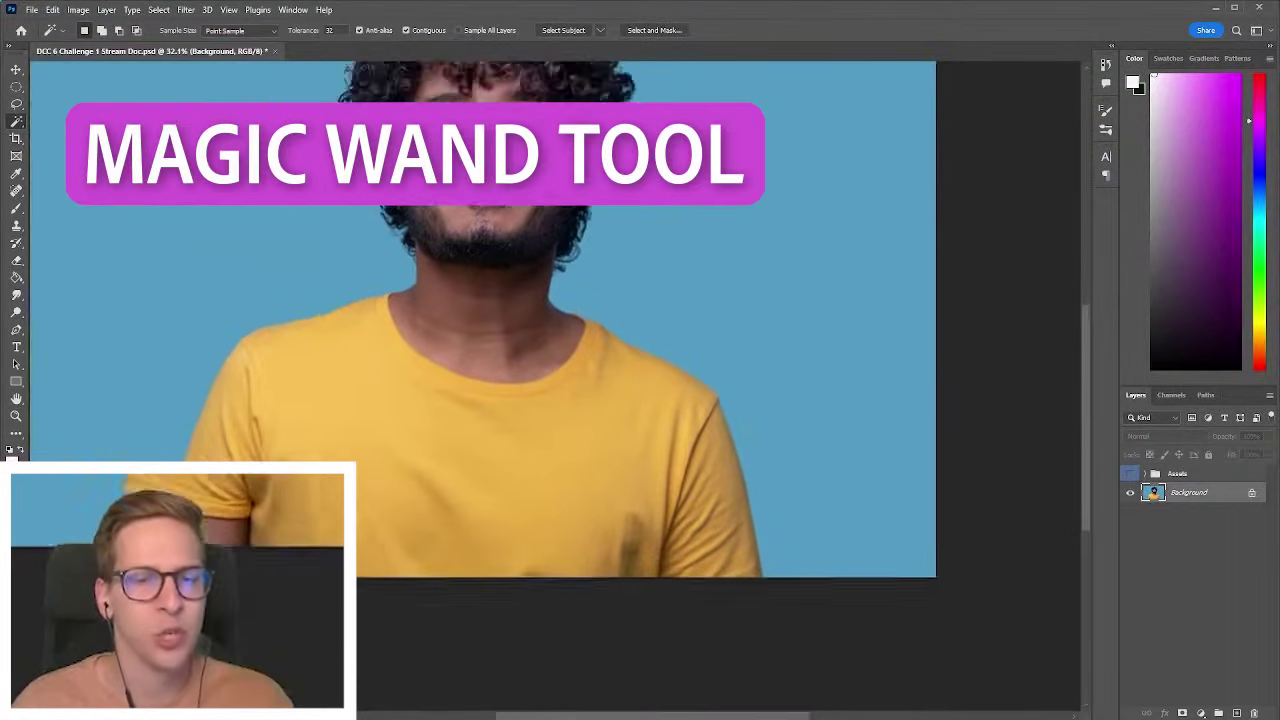
Sample several spots on the yellow shirt and its sleeve with the Magic Wand Tool to select similar color areas.
drag(305, 120, 394, 220)
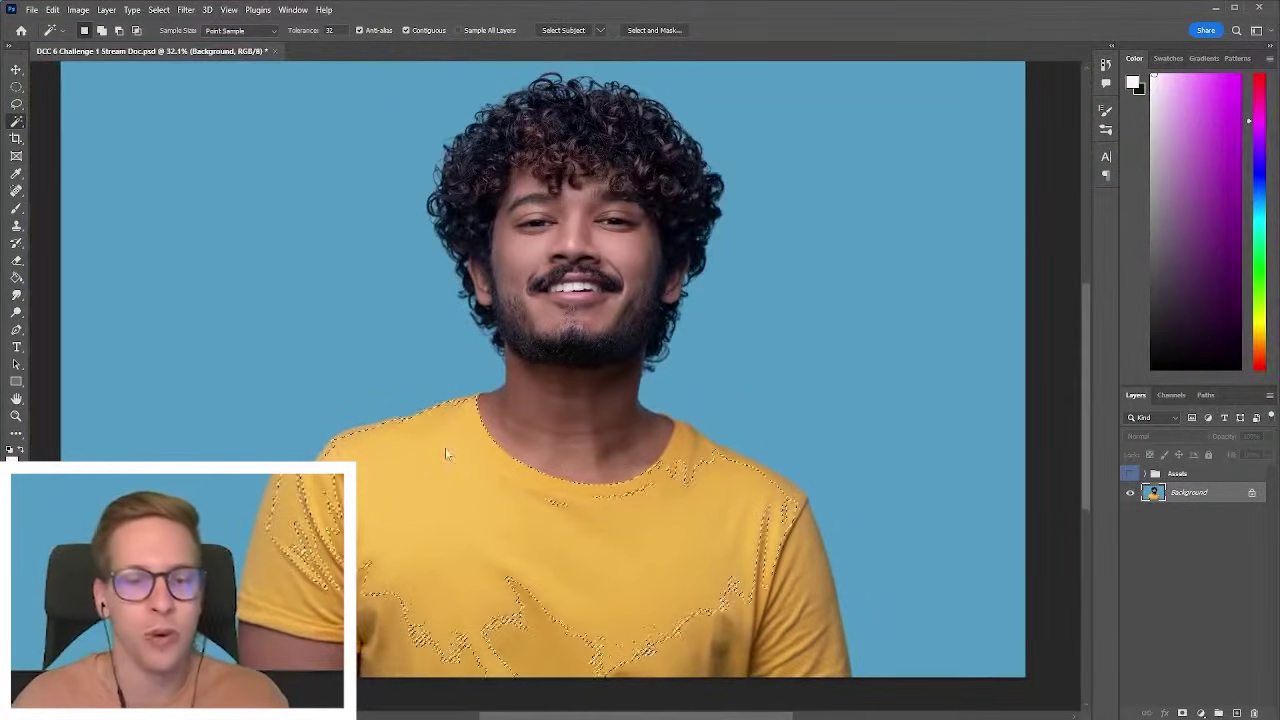
click(707, 615)
click(788, 630)
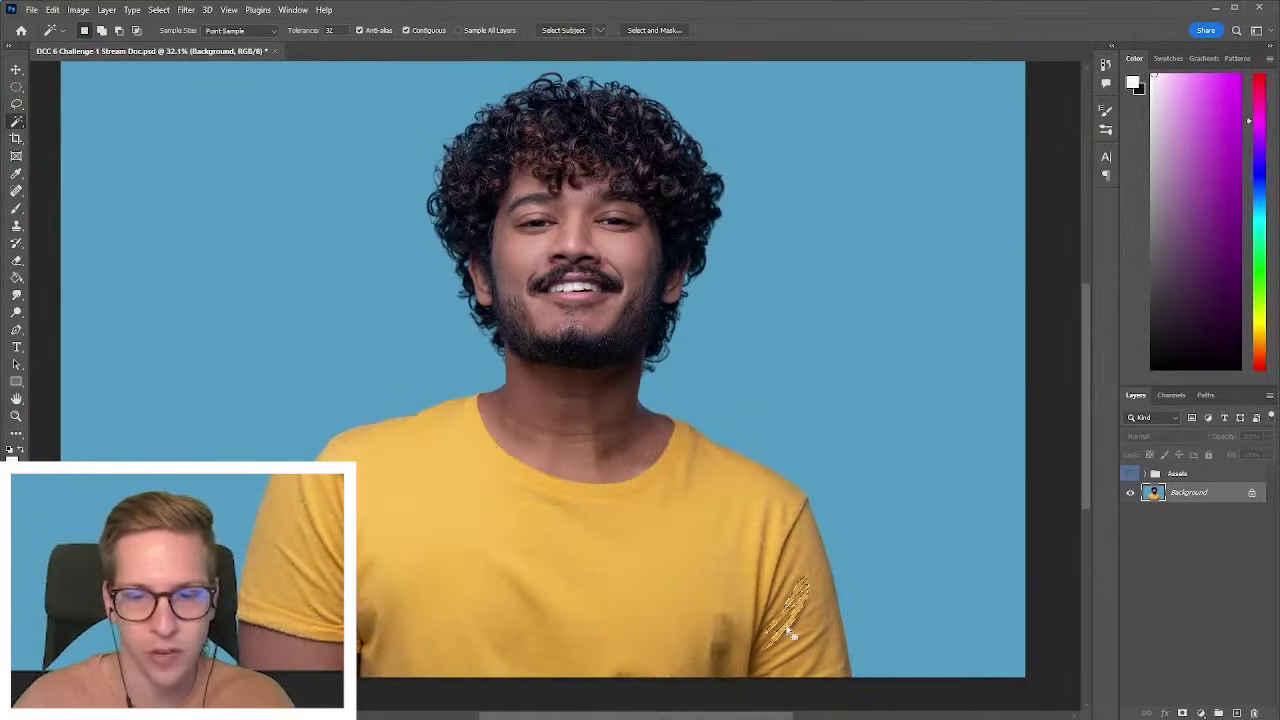
click(442, 476)
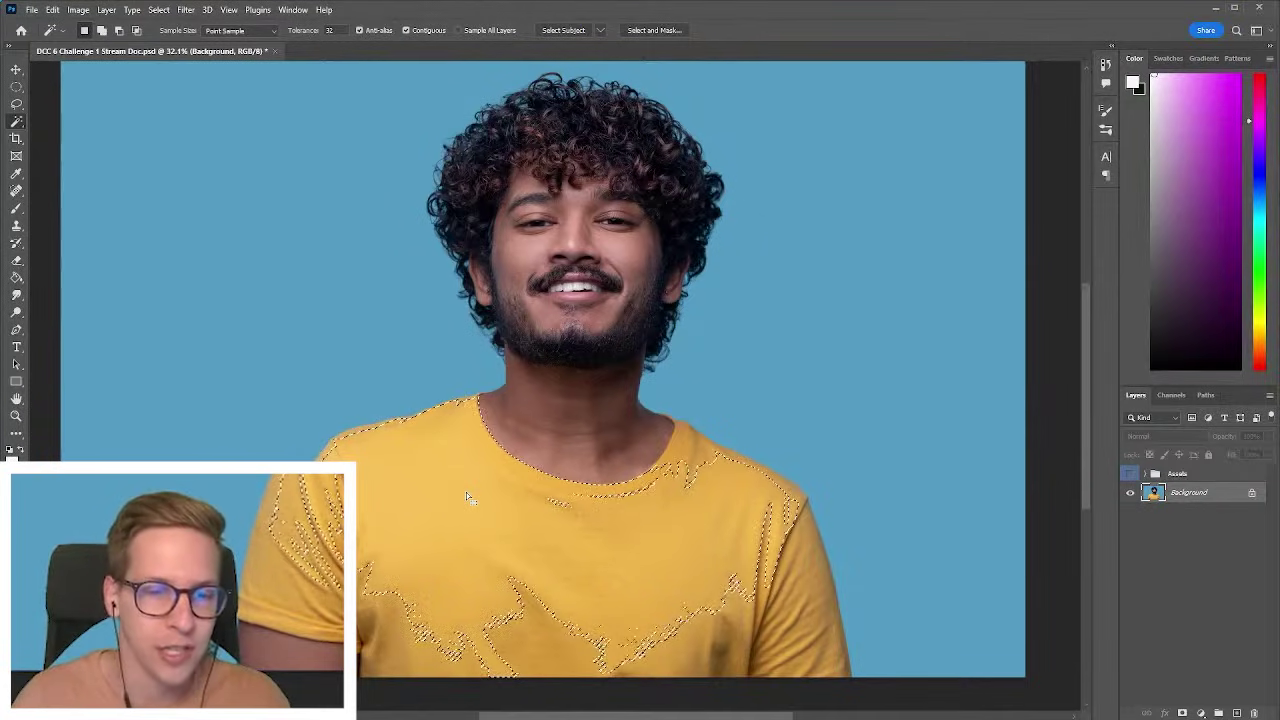
click(467, 481)
click(447, 503)
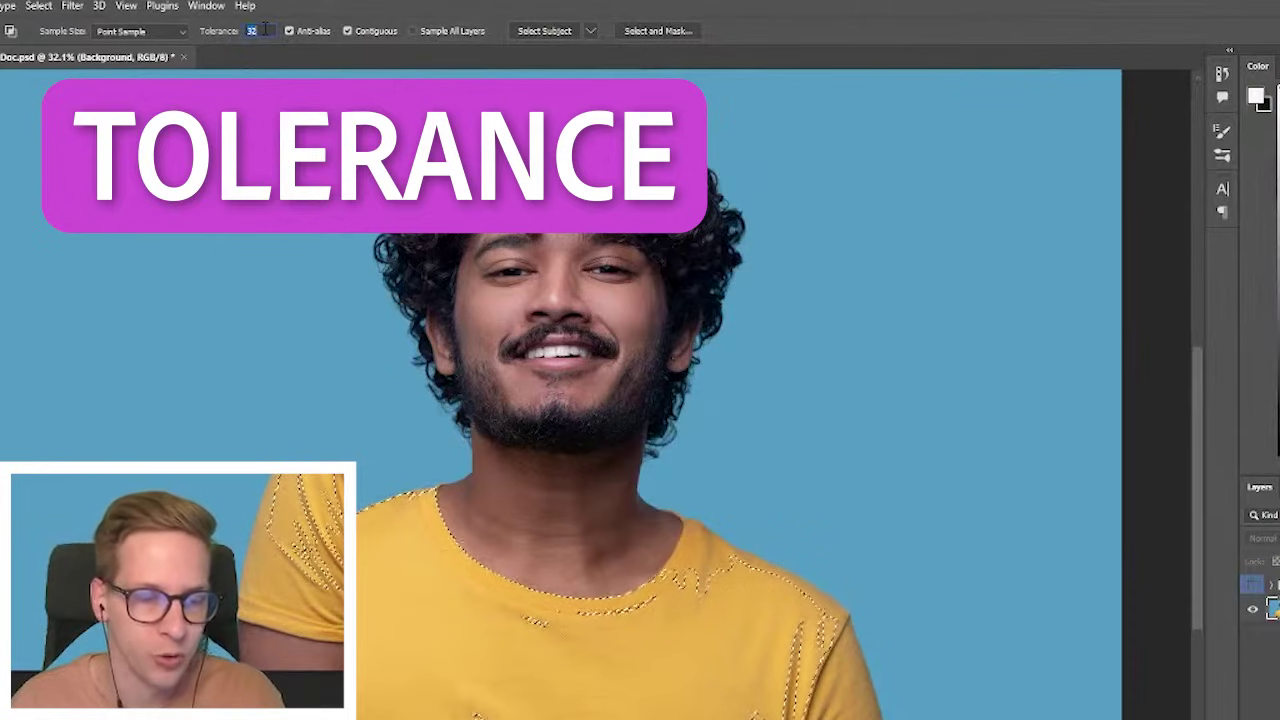
Sample the shirt with the Magic Wand at a tolerance of 10 and again at 100, and clear the selection.
text(10)
click(398, 577)
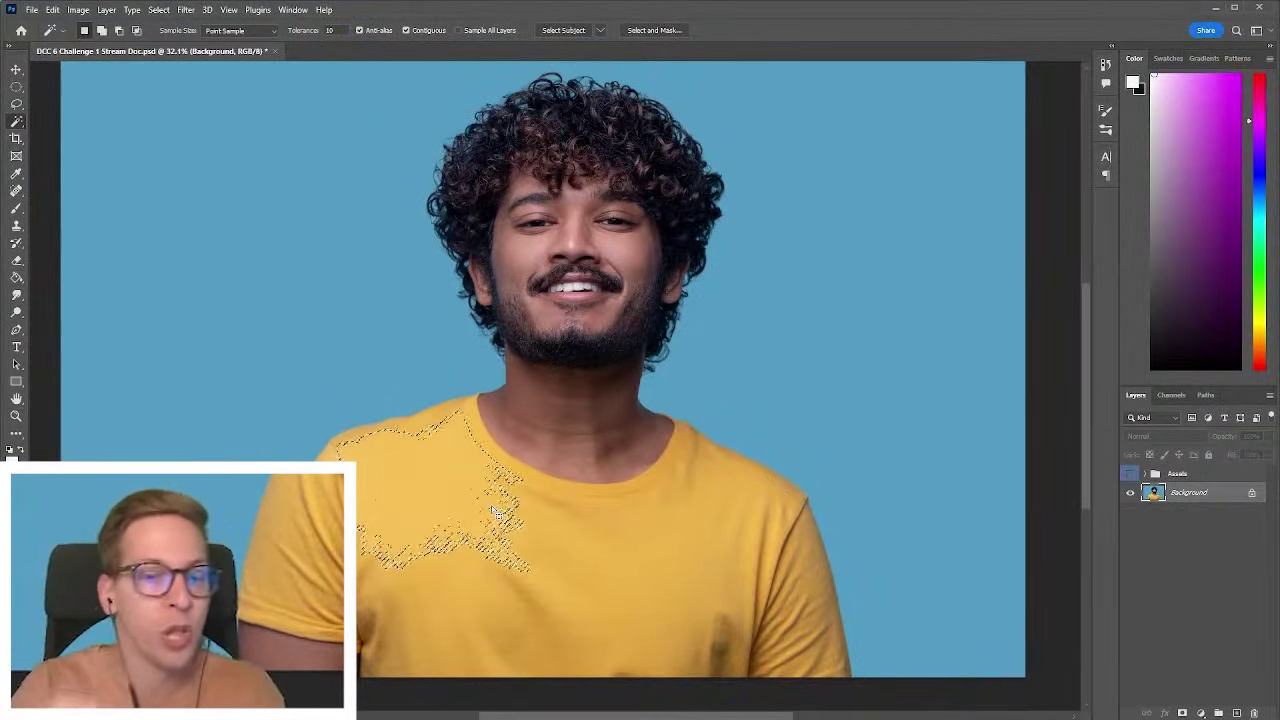
click(326, 31)
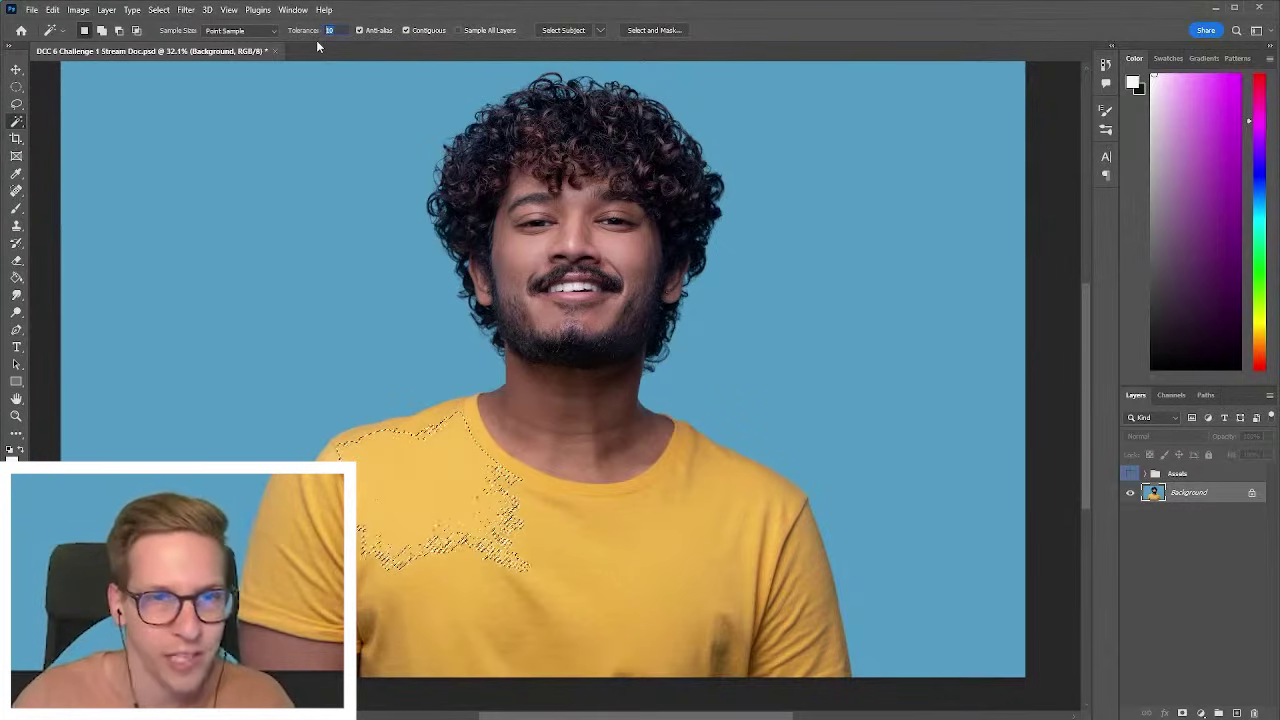
text(100)
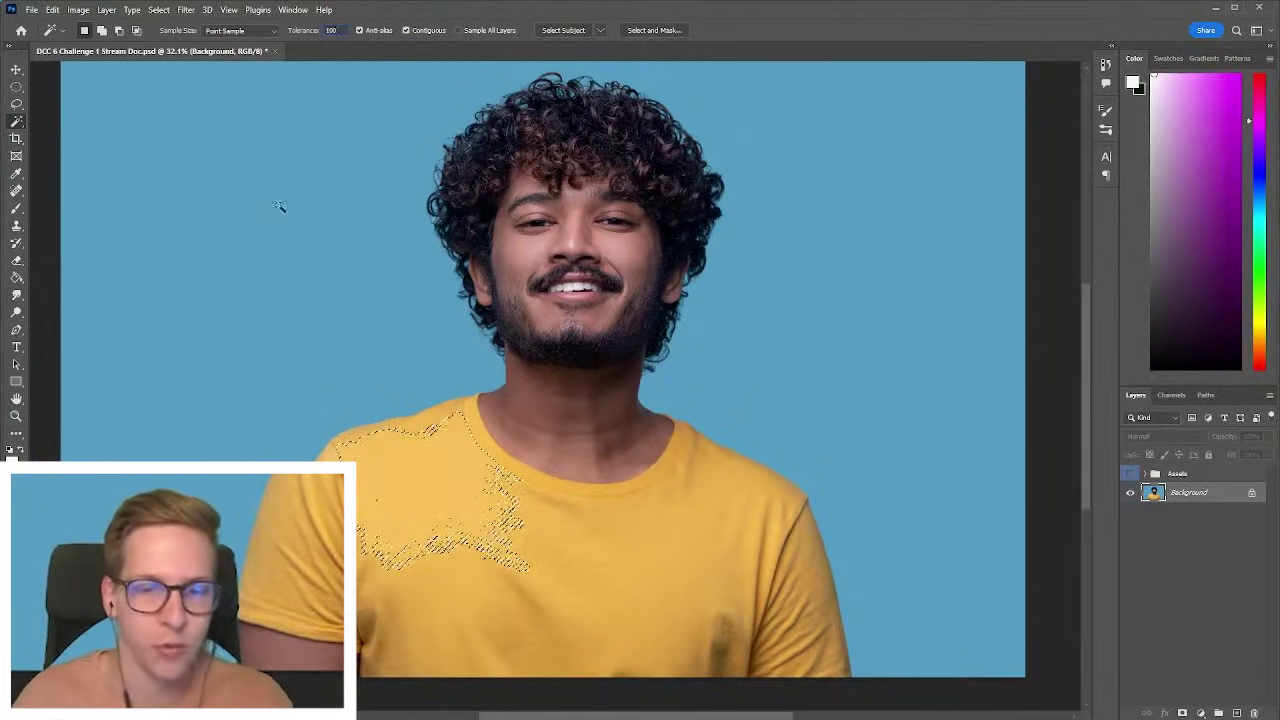
click(573, 557)
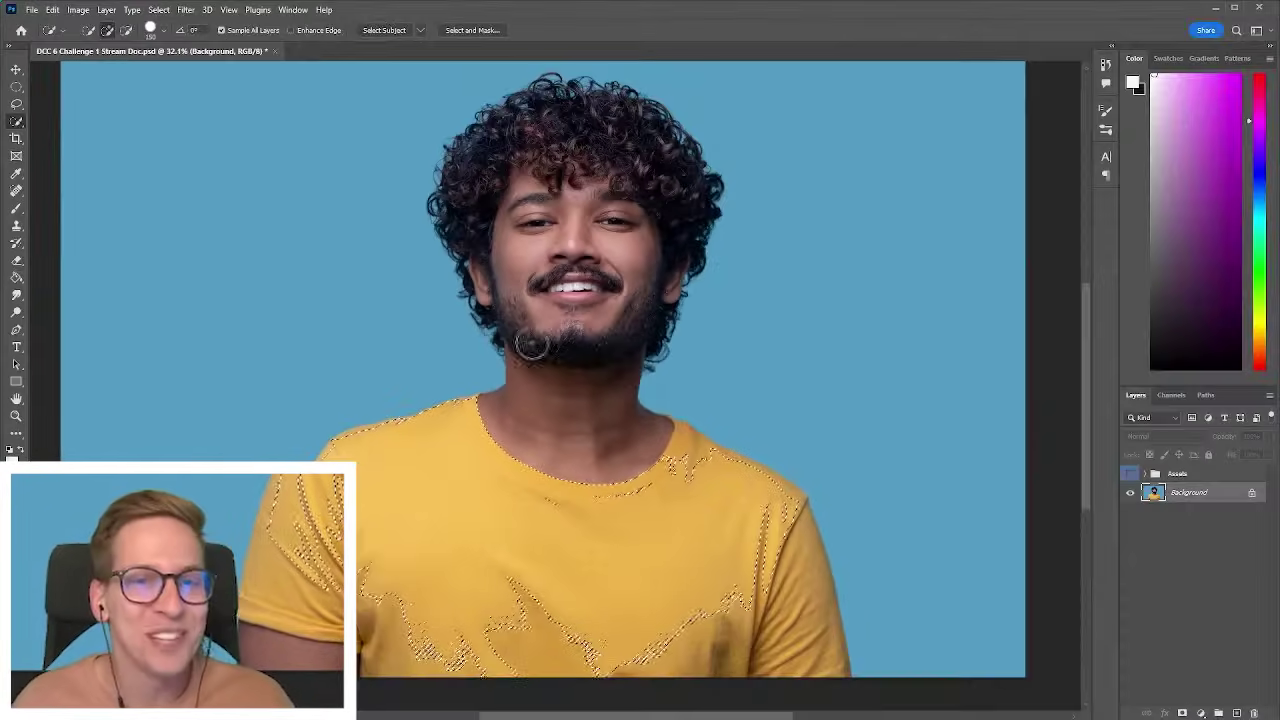
key(ctrl+d)
Select the blue background on both sides of the man with the Quick Selection Tool.
drag(758, 343, 610, 378)
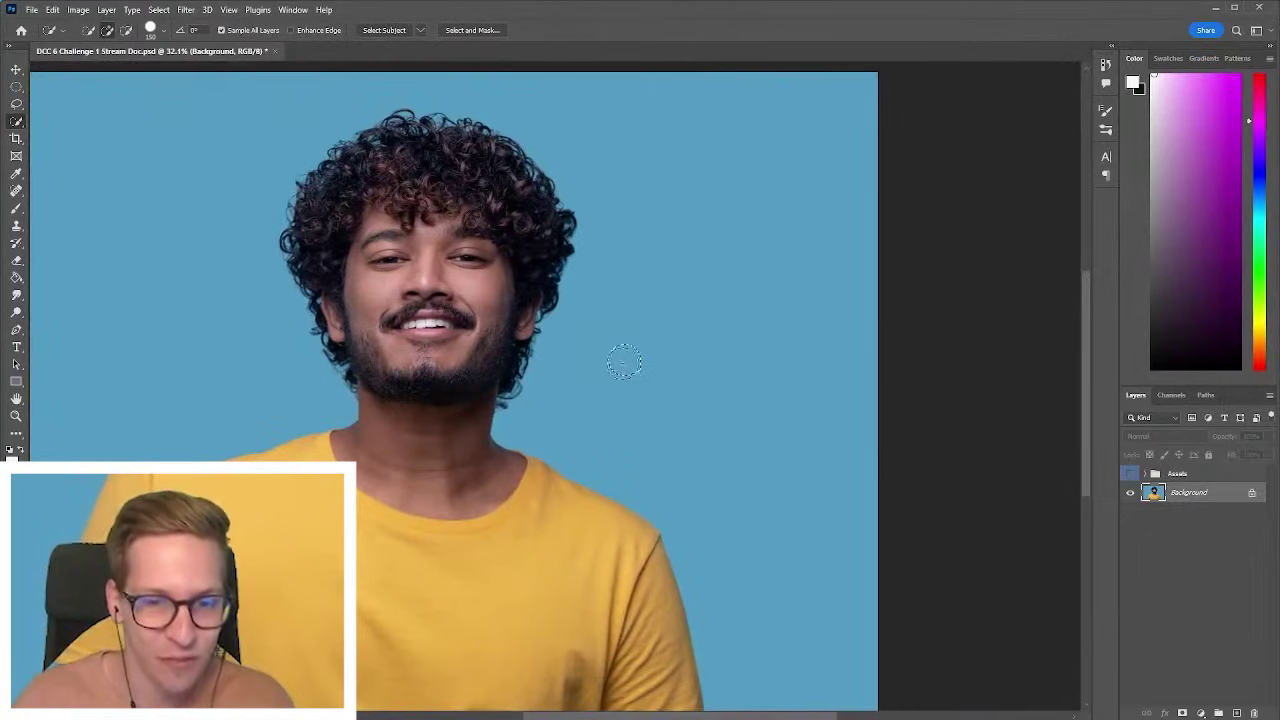
drag(664, 470, 752, 560)
drag(351, 234, 579, 232)
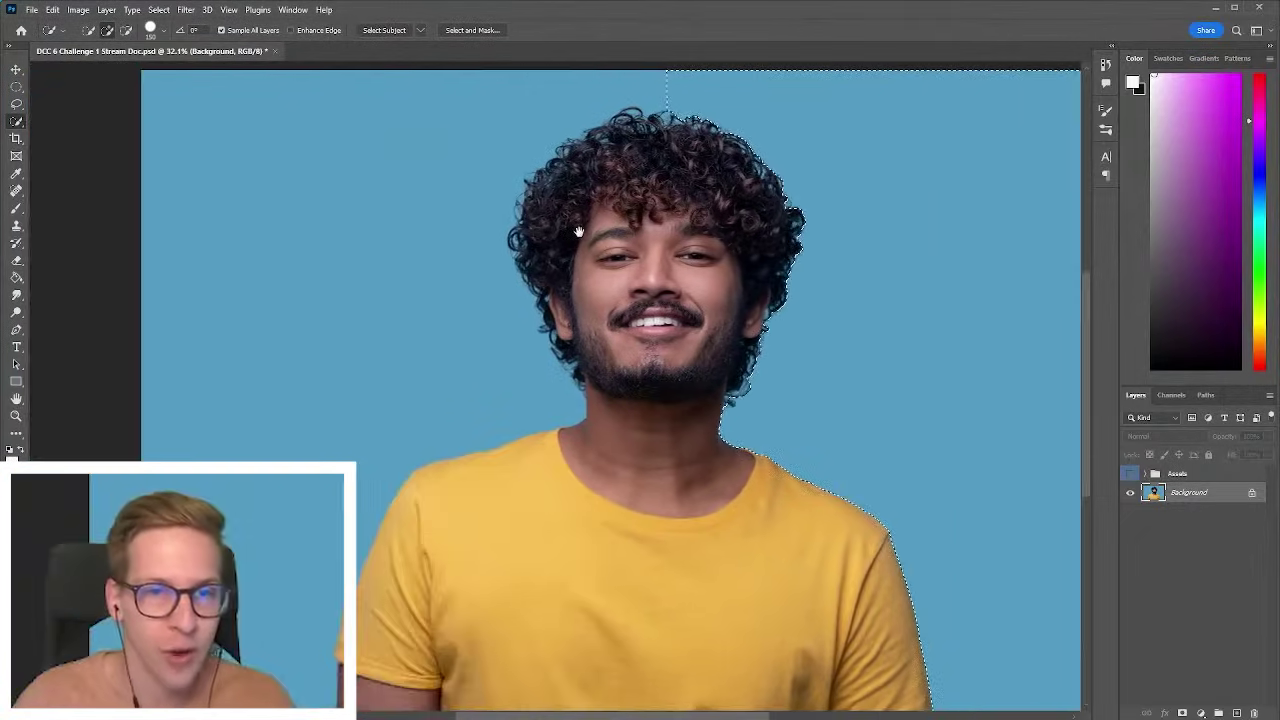
drag(580, 135, 404, 174)
scroll(407, 271, down, 5)
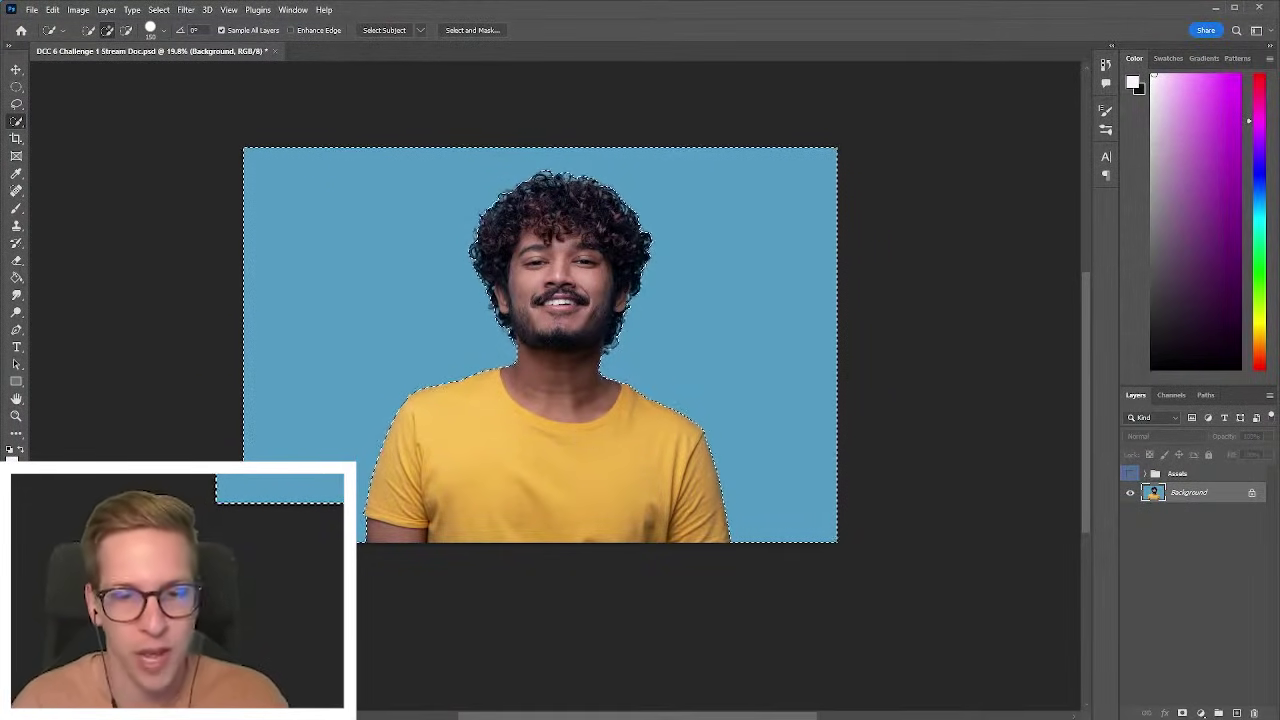
Replace the background selection with a Quick Selection of the yellow shirt and both sleeves, and subtract a small area from it.
key(ctrl+d)
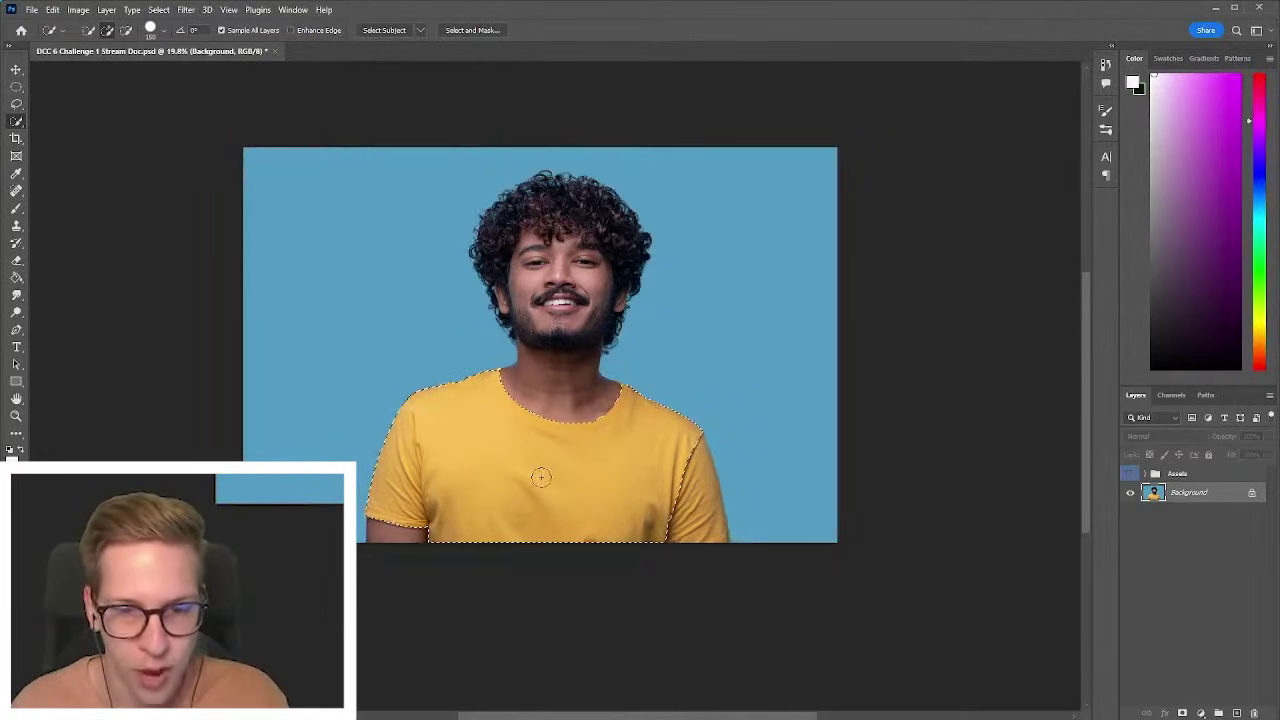
drag(637, 478, 678, 472)
click(726, 512)
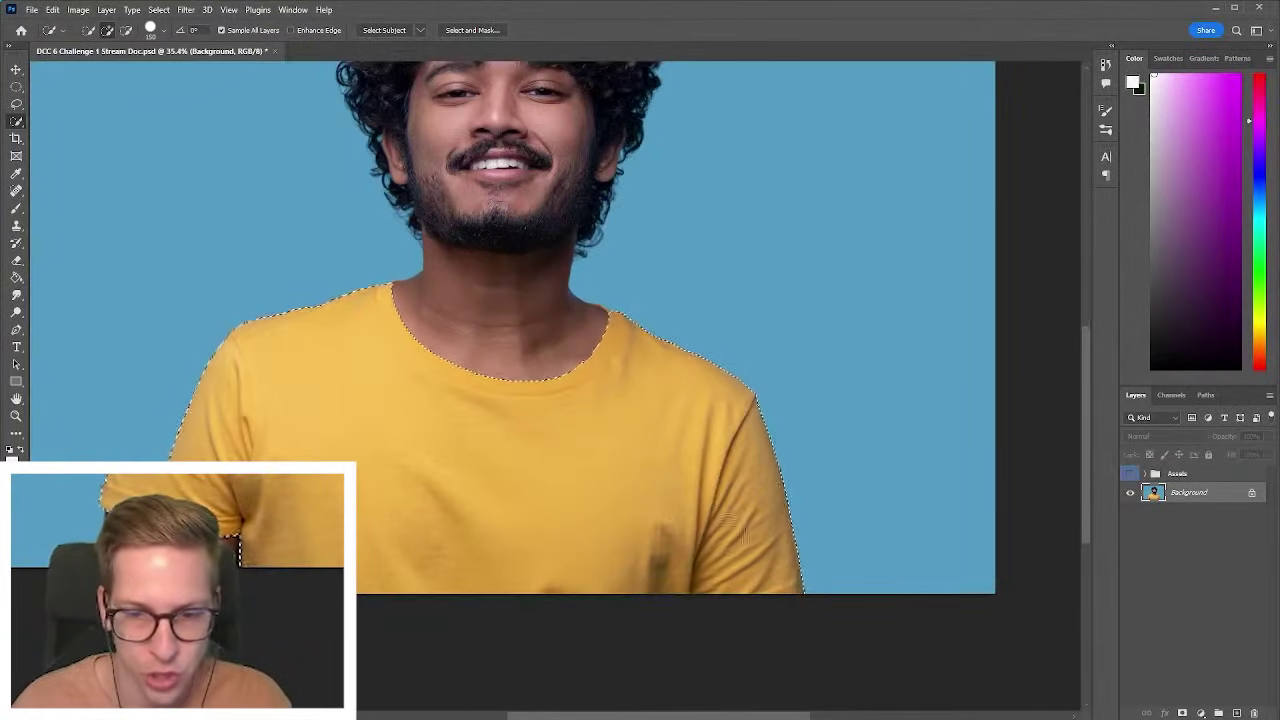
drag(680, 474, 716, 493)
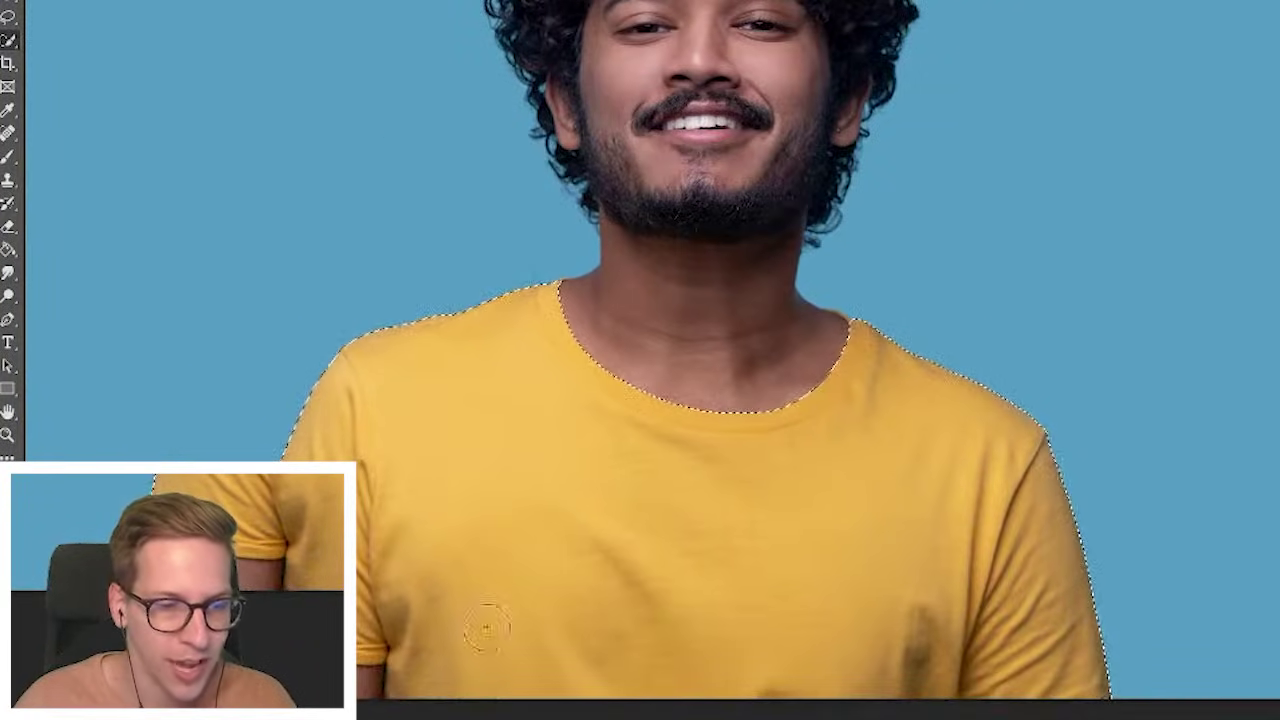
mouse_move(336, 718)
mouse_down()
mouse_move(466, 609)
mouse_move(420, 585)
mouse_up()
alt+click(419, 580)
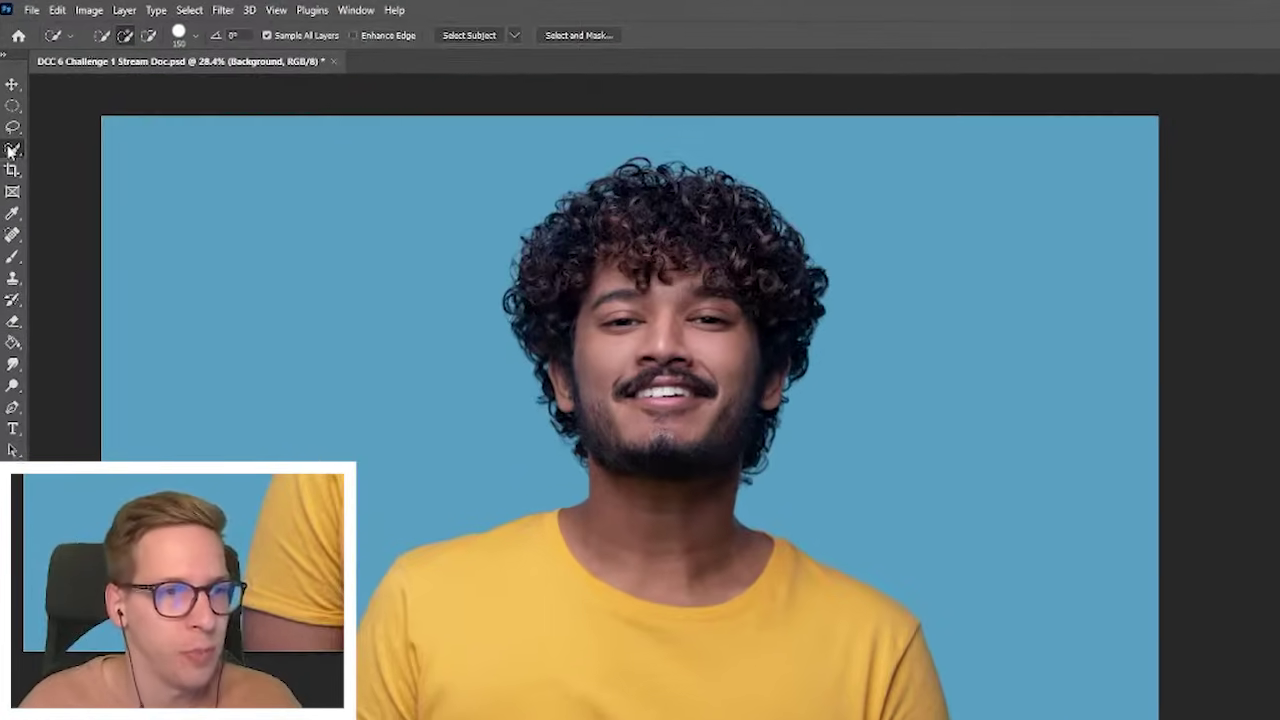
Select the man automatically with Select Subject and add a layer mask that hides the background.
right_click(15, 121)
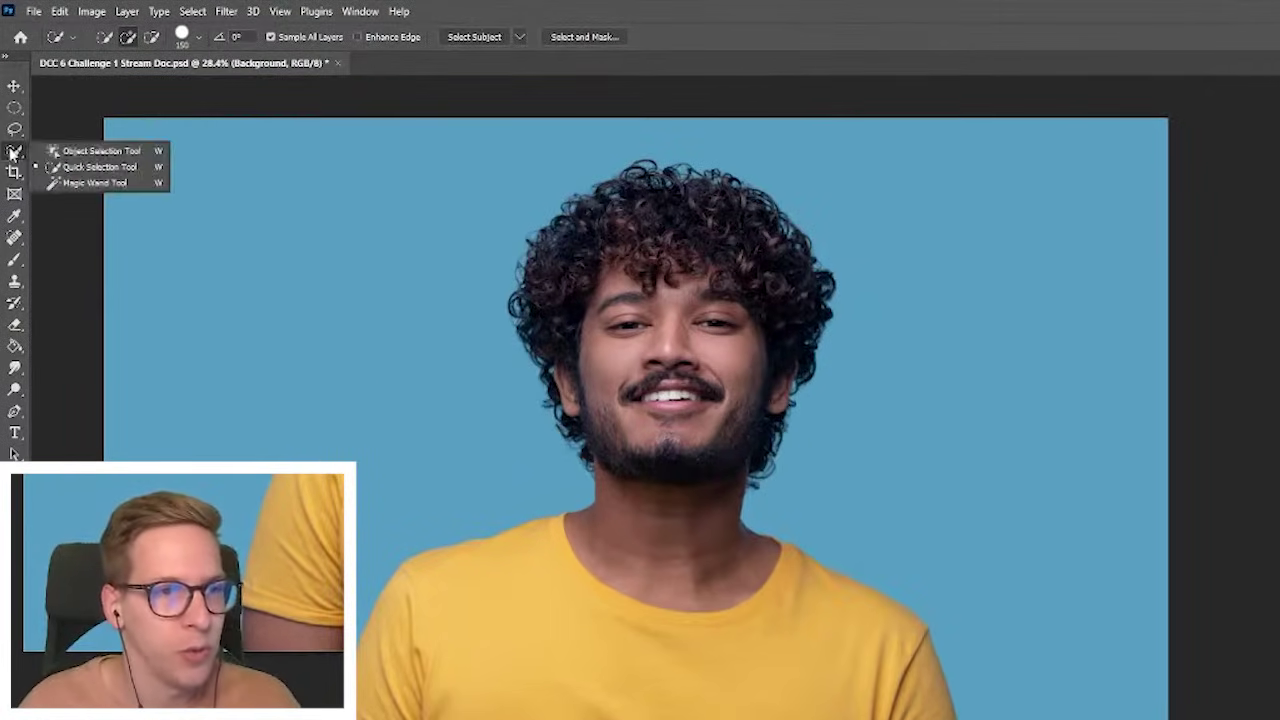
click(15, 121)
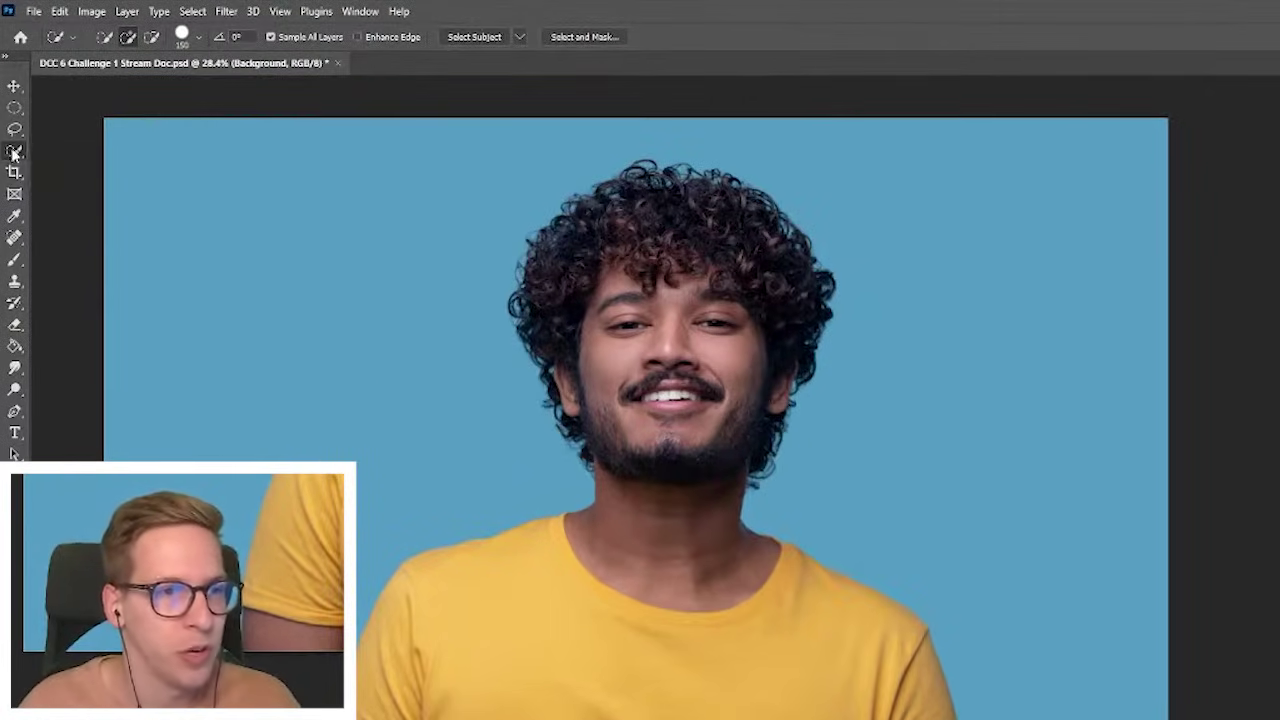
click(486, 40)
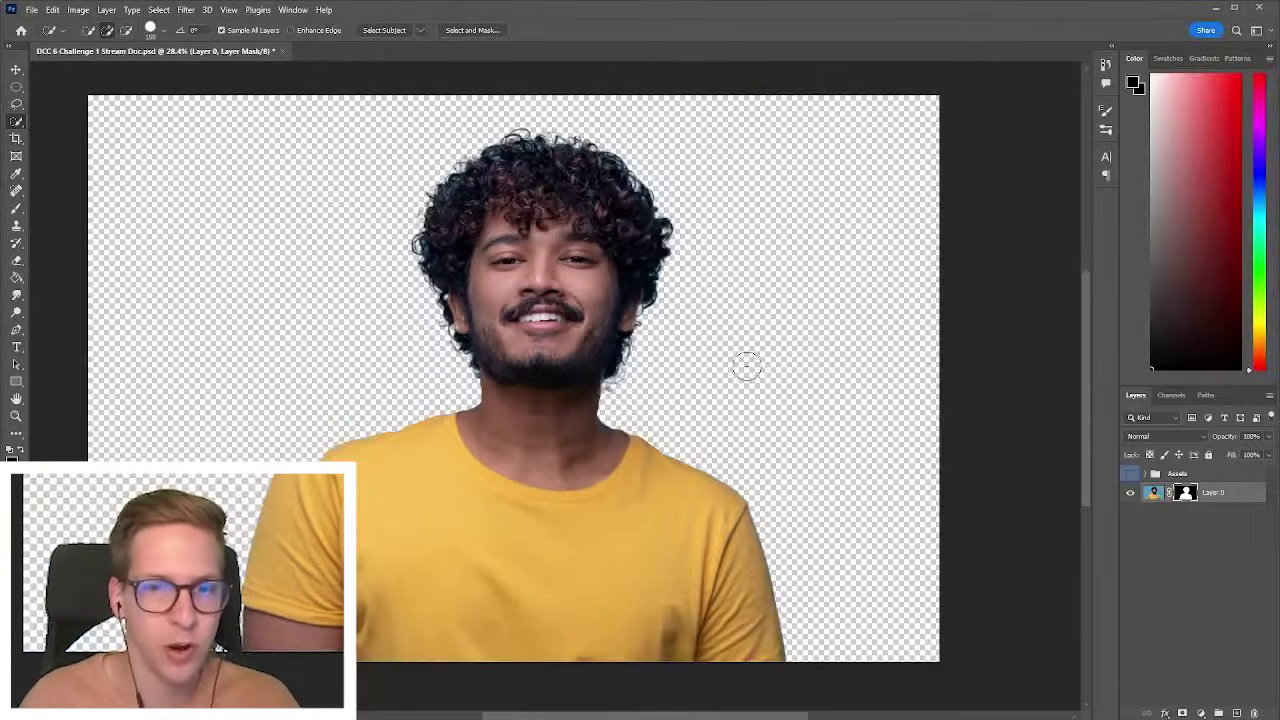
Inspect the hair edges of the masked cutout up close, and undo the layer mask.
scroll(807, 300, up, 6)
drag(807, 300, 955, 604)
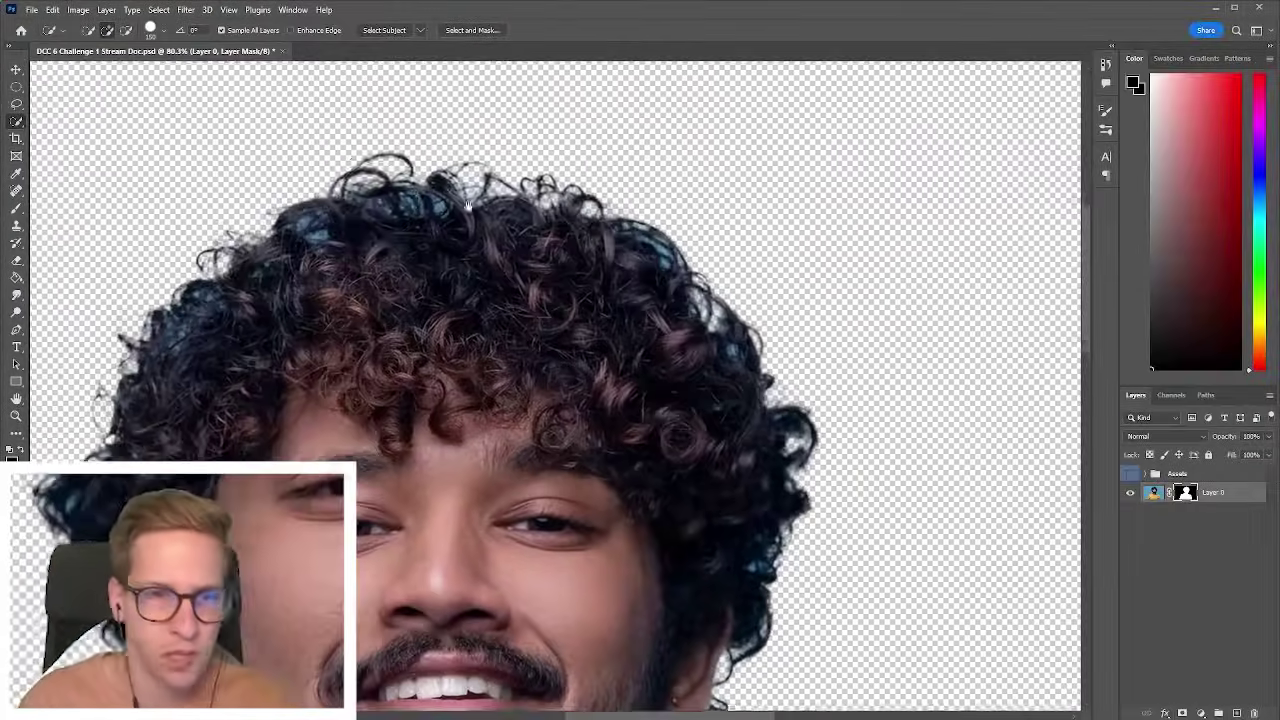
scroll(318, 252, down, 3)
scroll(755, 500, down, 6)
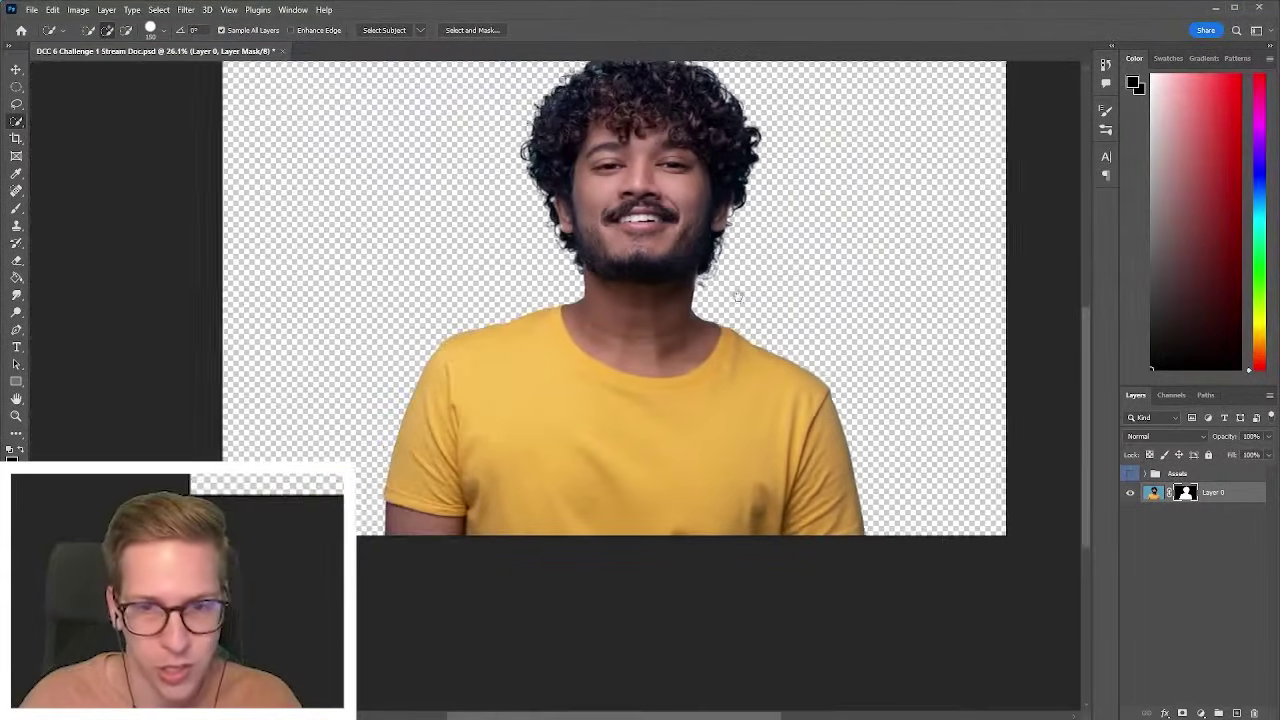
drag(737, 296, 653, 405)
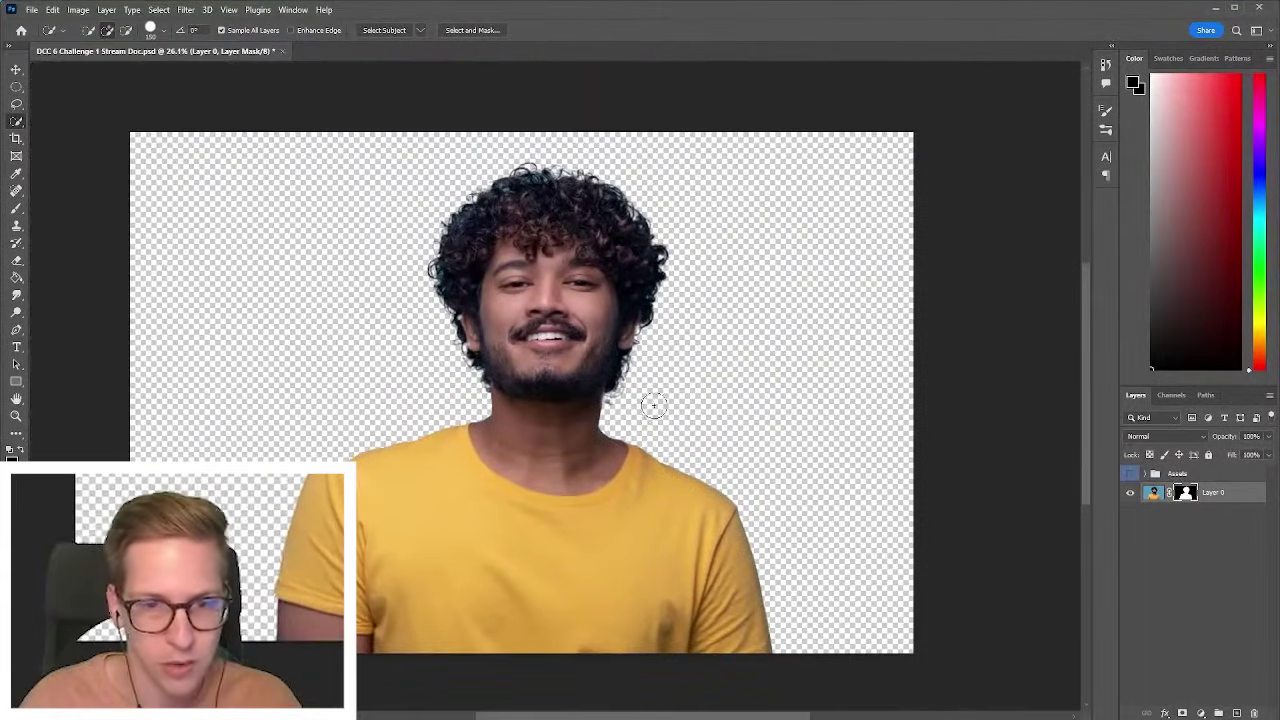
key(ctrl+z)
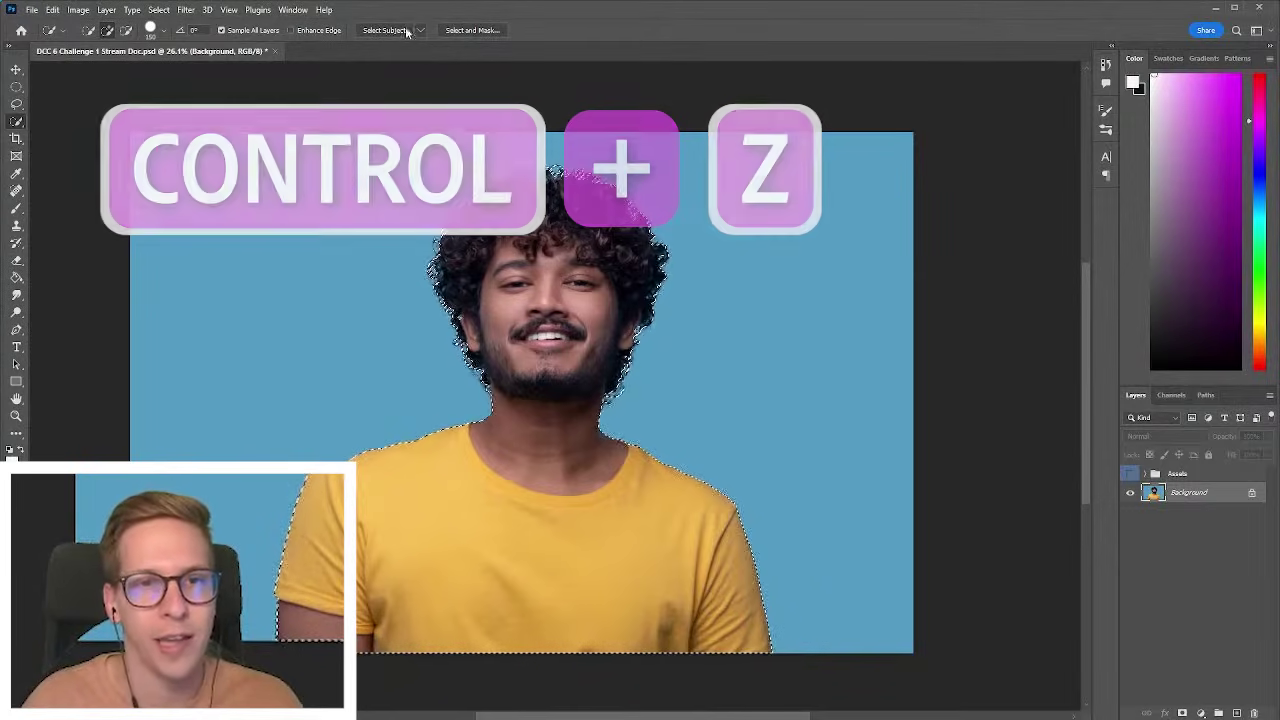
Open the man's selection in Select and Mask with a red overlay at 100% opacity for refining the hair edges.
click(472, 30)
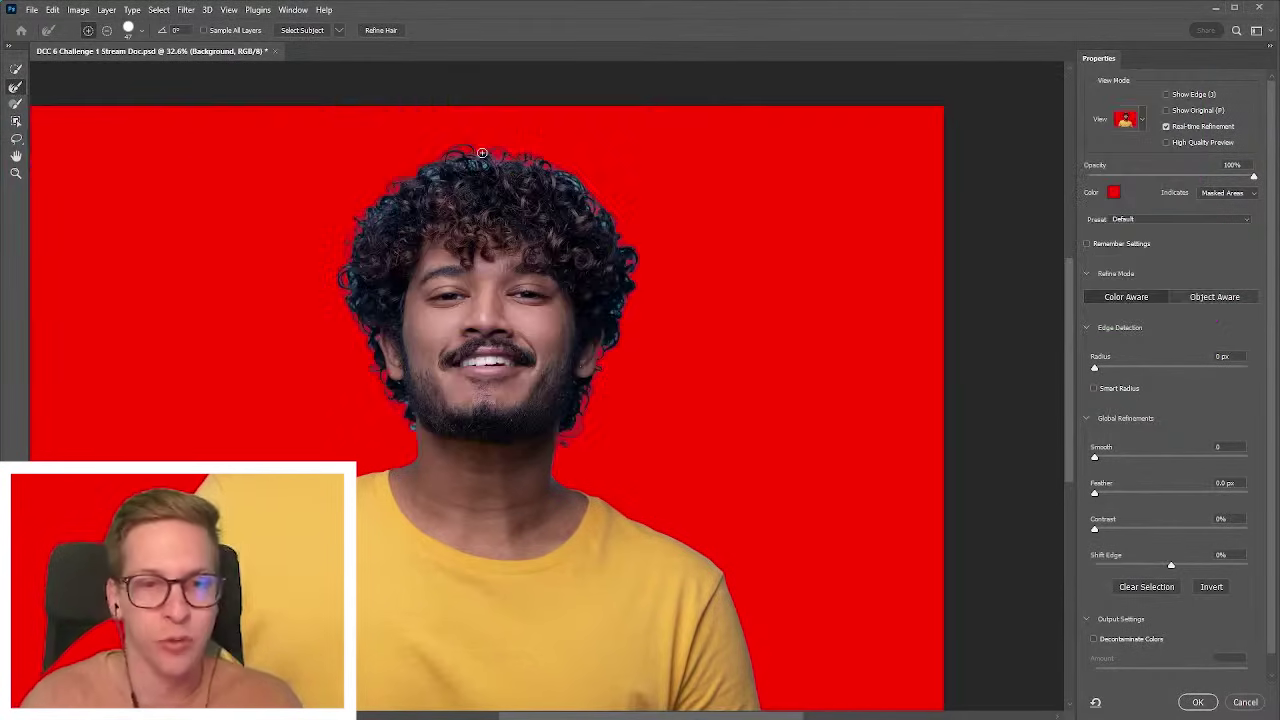
scroll(623, 270, up, 2)
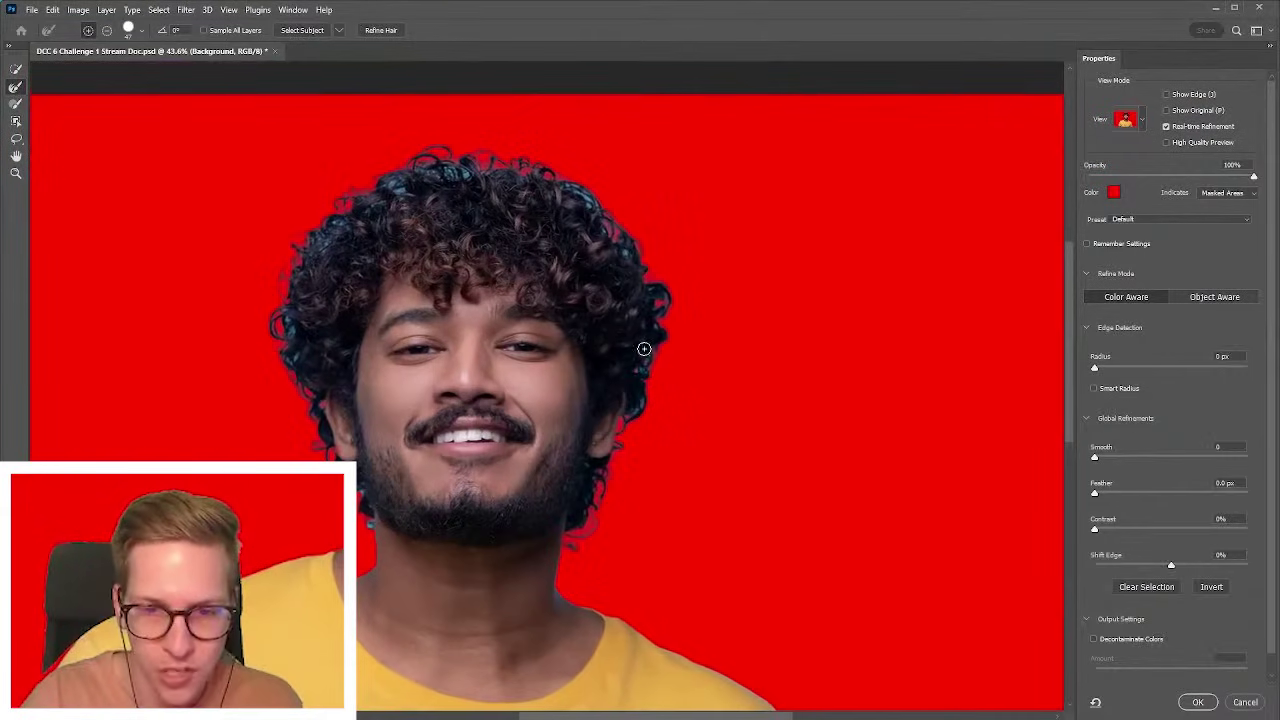